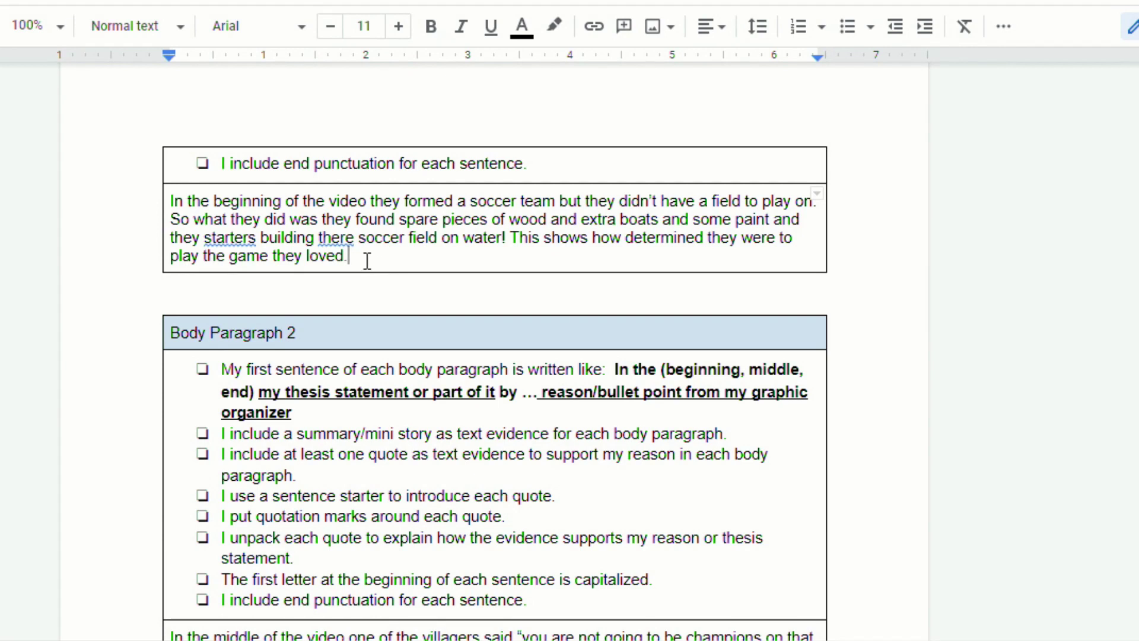
Record a 5-second mote voice note in a new comment on 'loved' and open its transcript editor
{"action": "left_click_drag", "start_coordinate": [363, 260], "coordinate": [311, 253]}
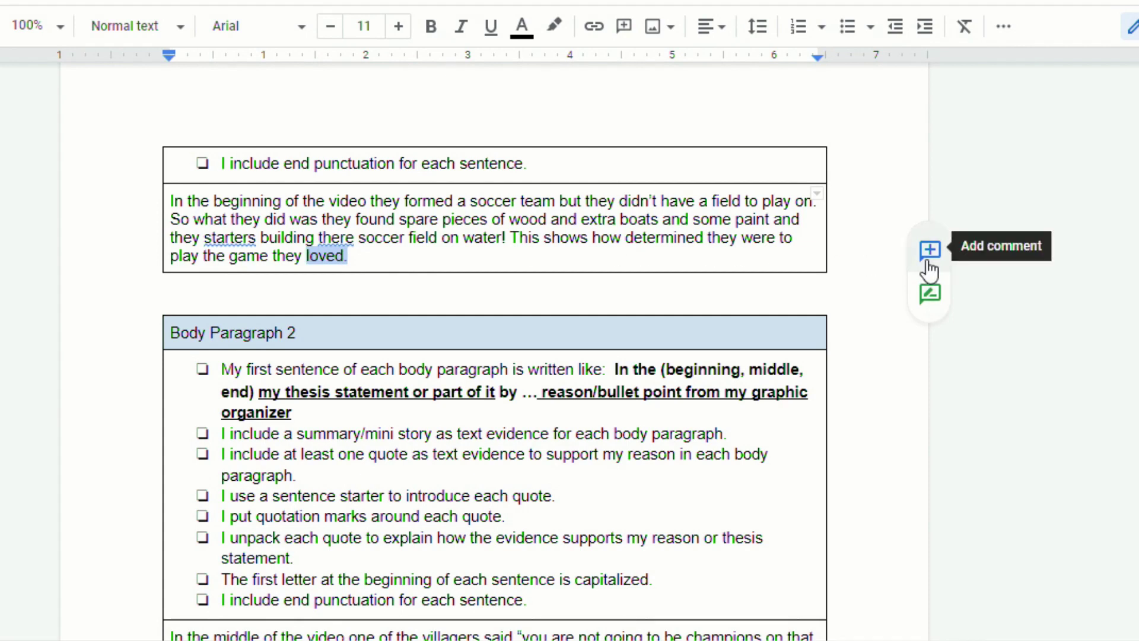
{"action": "left_click", "coordinate": [625, 30]}
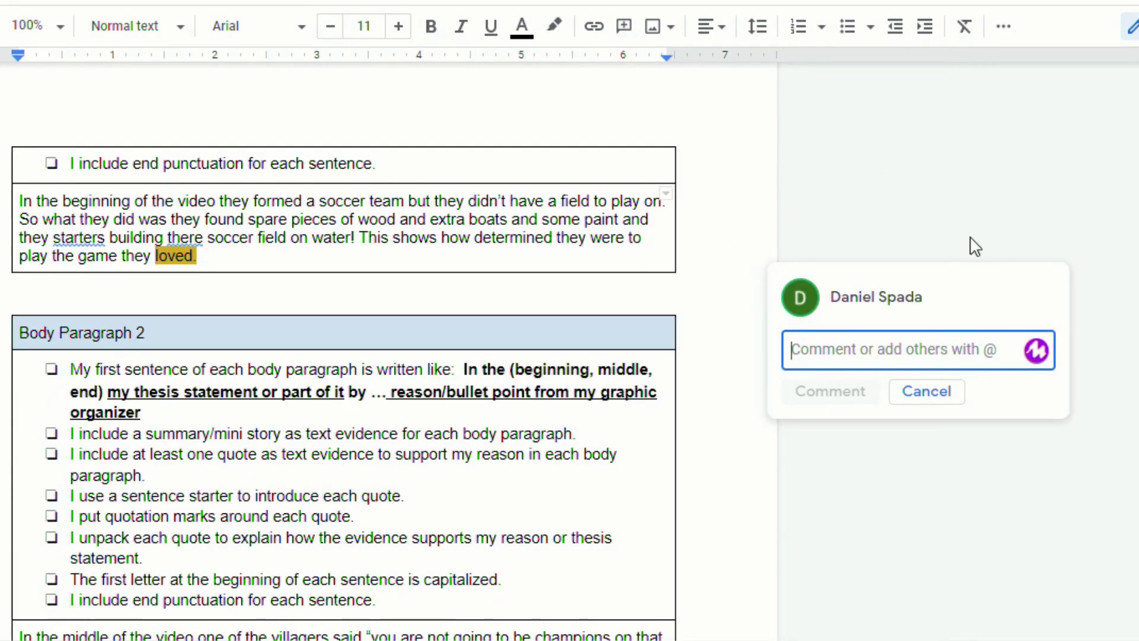
{"action": "left_click", "coordinate": [1036, 355]}
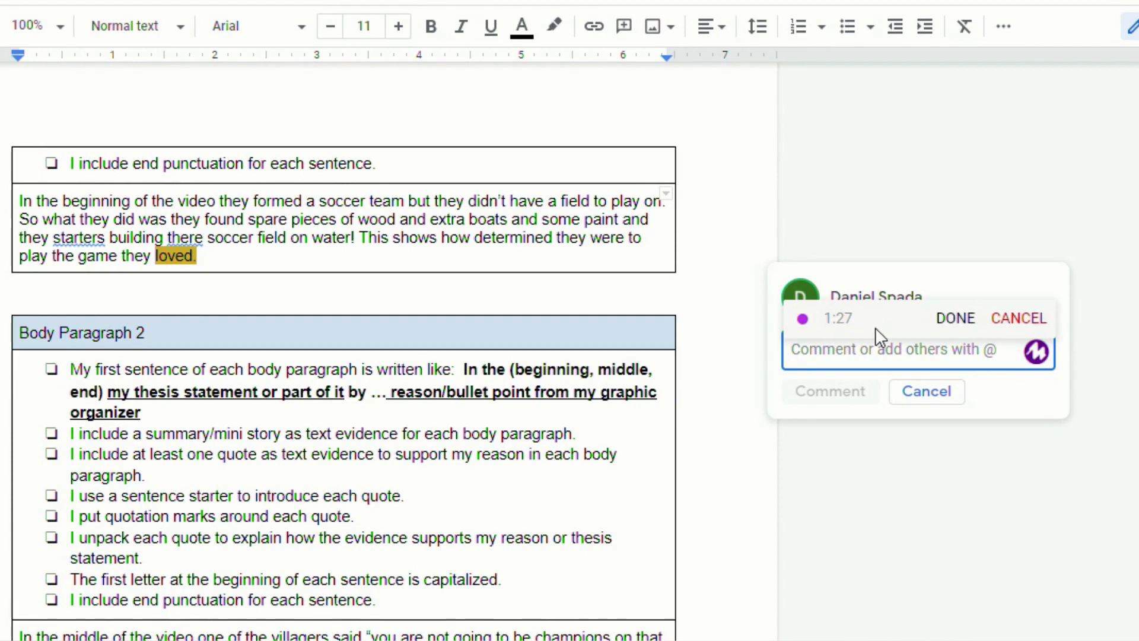
{"action": "left_click", "coordinate": [948, 326]}
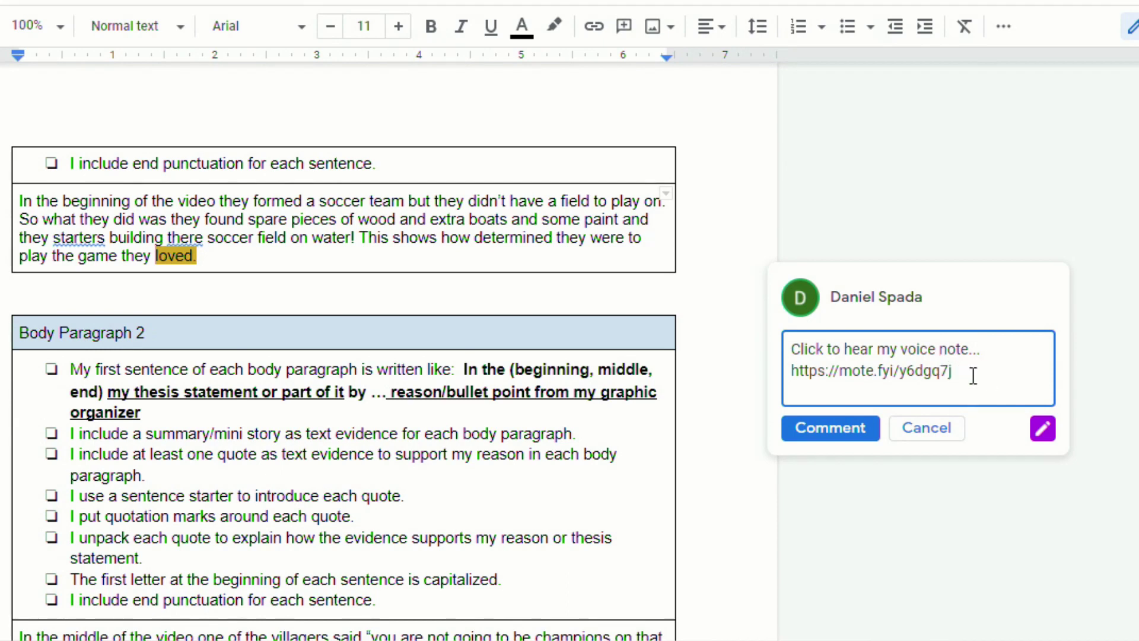
{"action": "left_click", "coordinate": [1043, 429]}
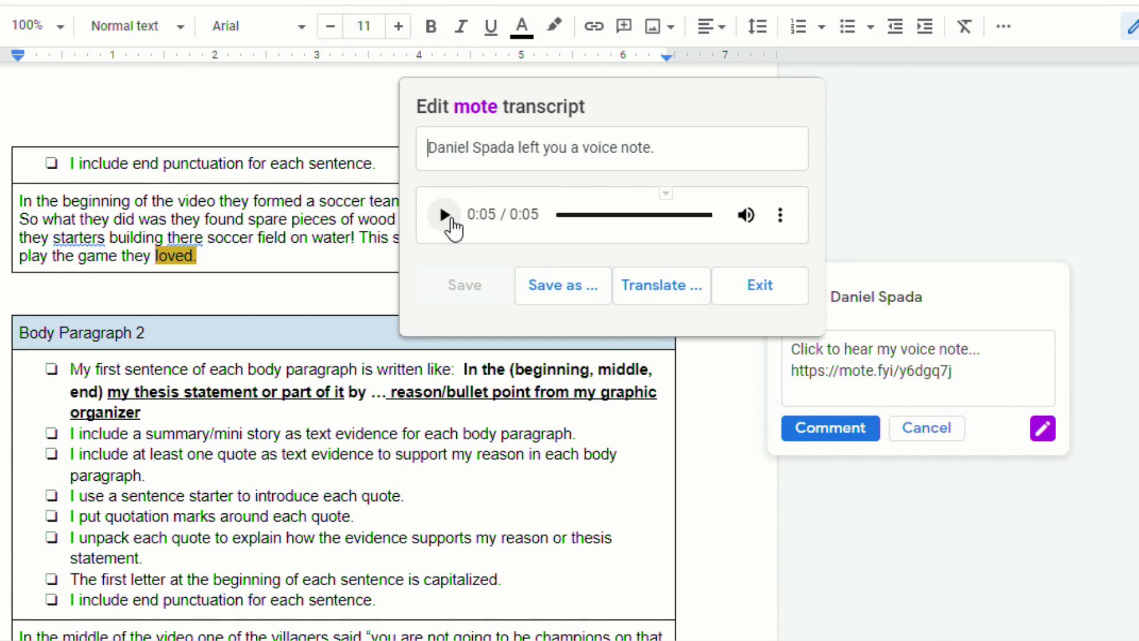
Translate the voice note's transcript into Spanish and save it, posting the comment on 'loved'
{"action": "left_click", "coordinate": [781, 221]}
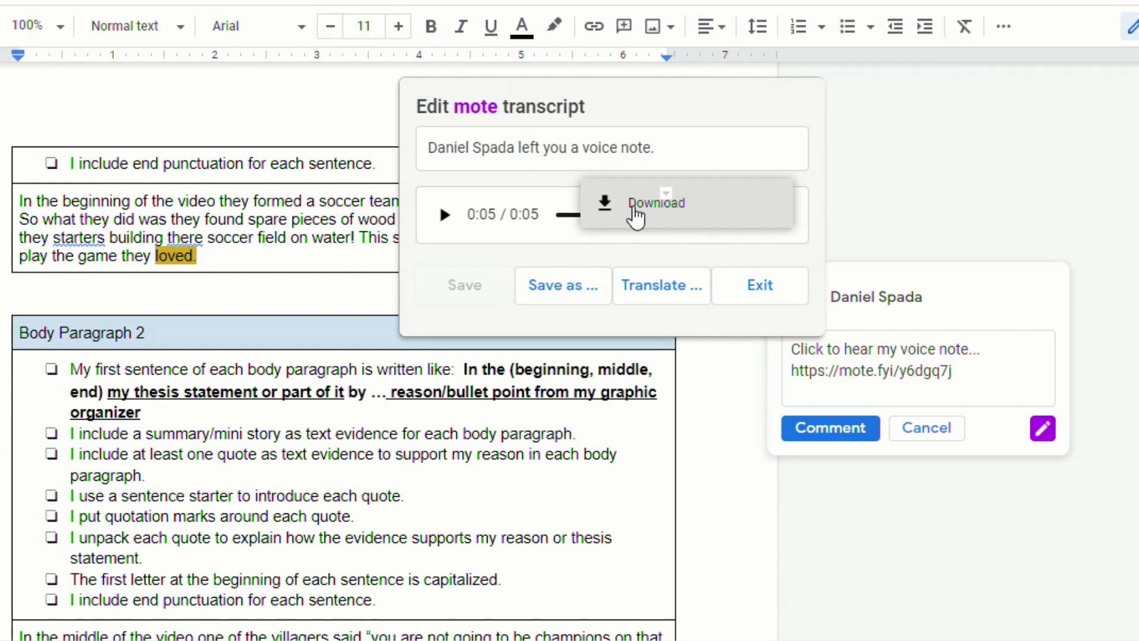
{"action": "left_click", "coordinate": [576, 254]}
{"action": "left_click", "coordinate": [585, 284]}
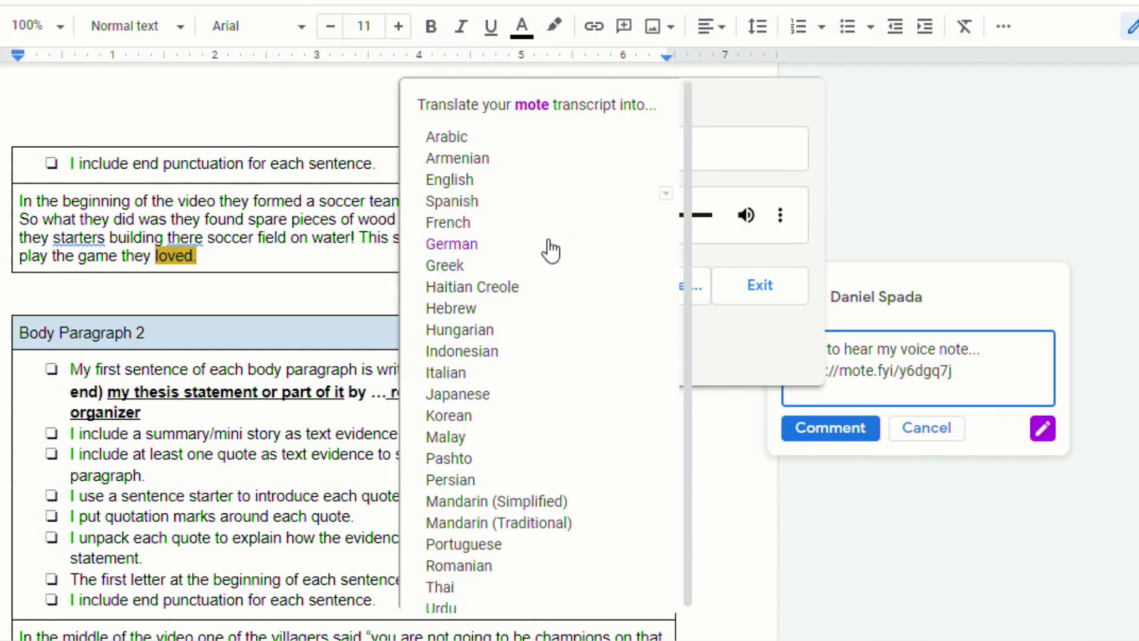
{"action": "left_click", "coordinate": [527, 204]}
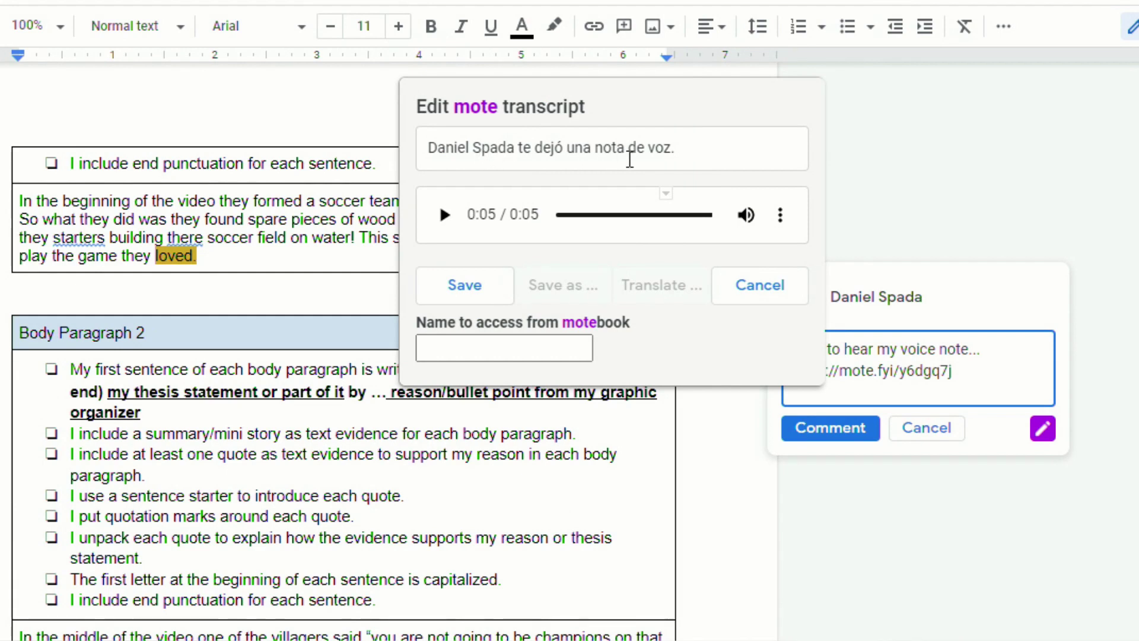
{"action": "left_click", "coordinate": [465, 286]}
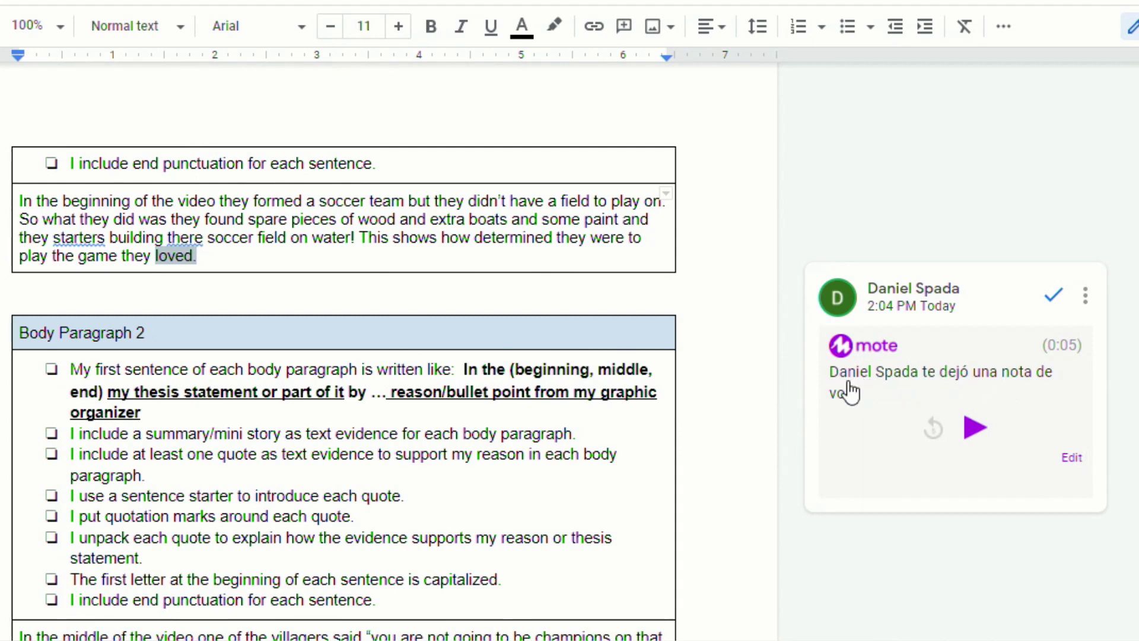
Play the voice note in the 'loved' comment, replay it, and pause it partway
{"action": "left_click", "coordinate": [975, 429]}
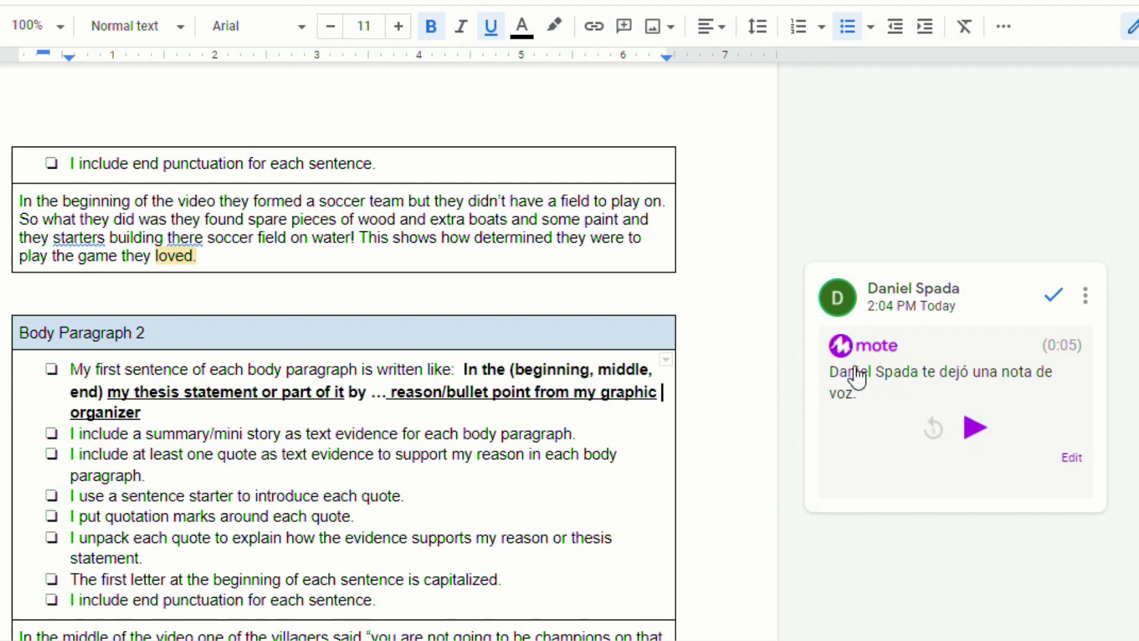
{"action": "left_click", "coordinate": [976, 430]}
{"action": "left_click", "coordinate": [976, 433]}
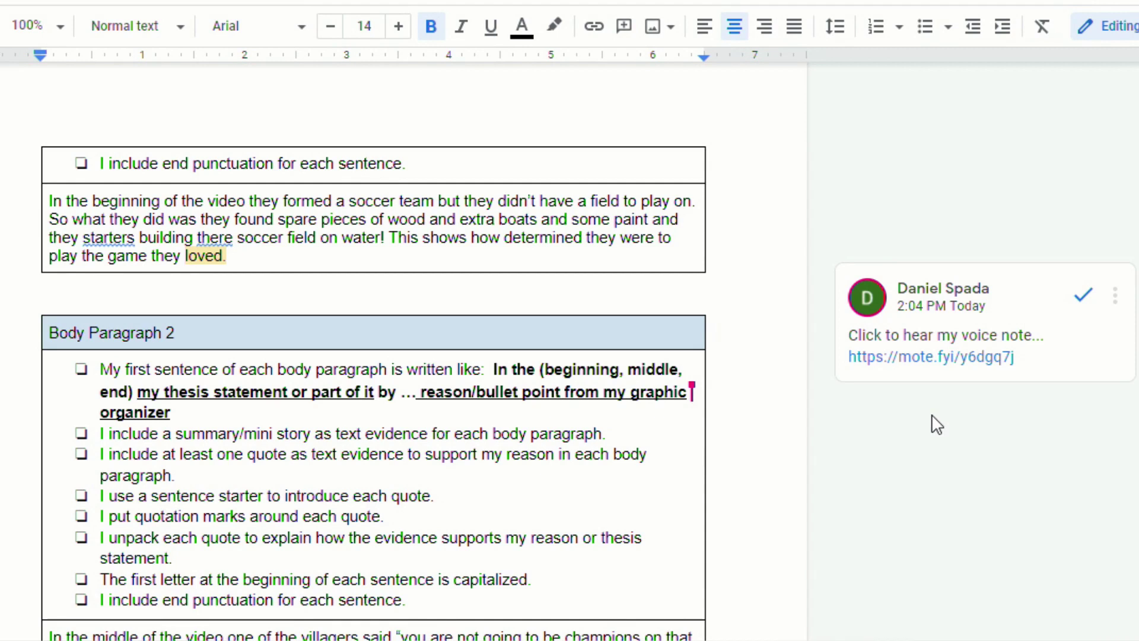
Open the comment's mote.fyi voice-note link in a new window
{"action": "left_click", "coordinate": [934, 356]}
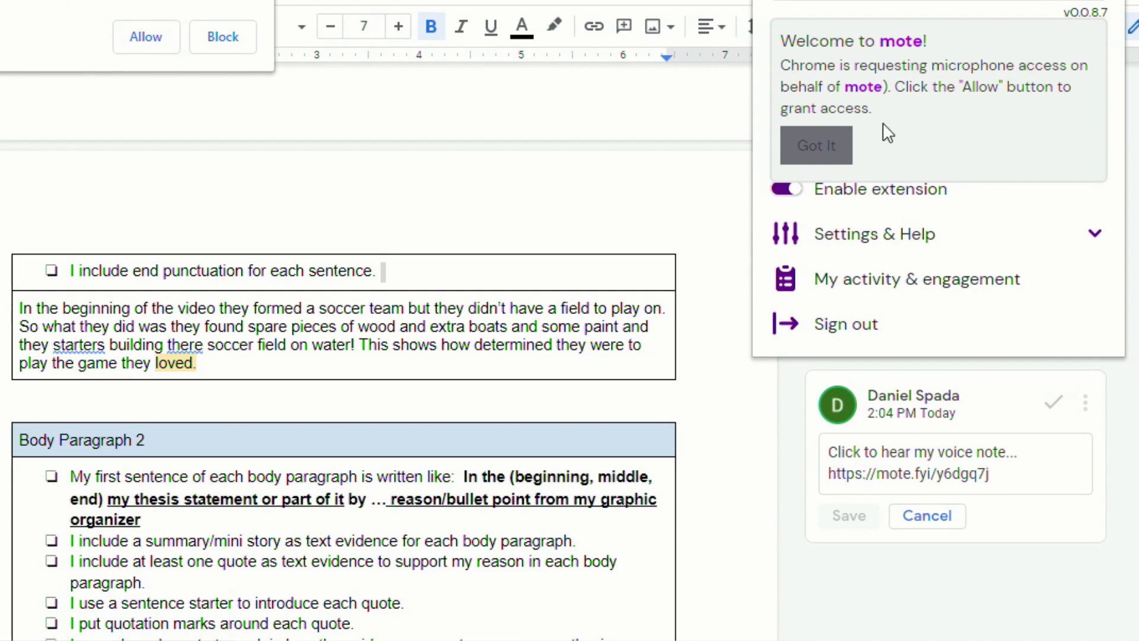
Enable voice transcription under mote's Settings & Help, keeping English (US) as the language
{"action": "left_click", "coordinate": [873, 256]}
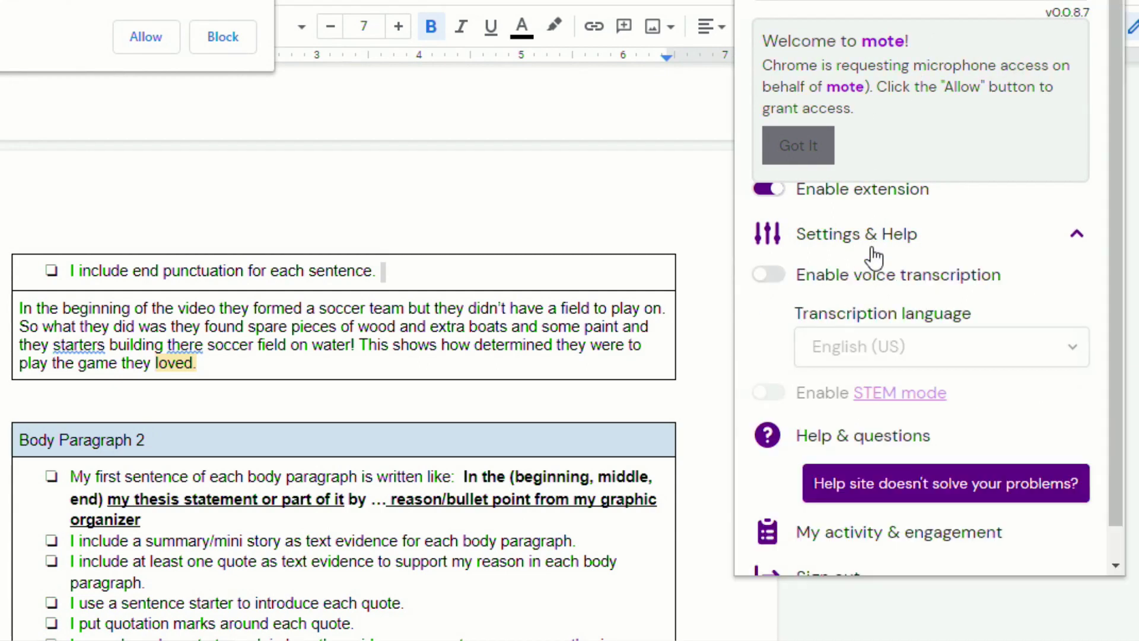
{"action": "left_click", "coordinate": [839, 284]}
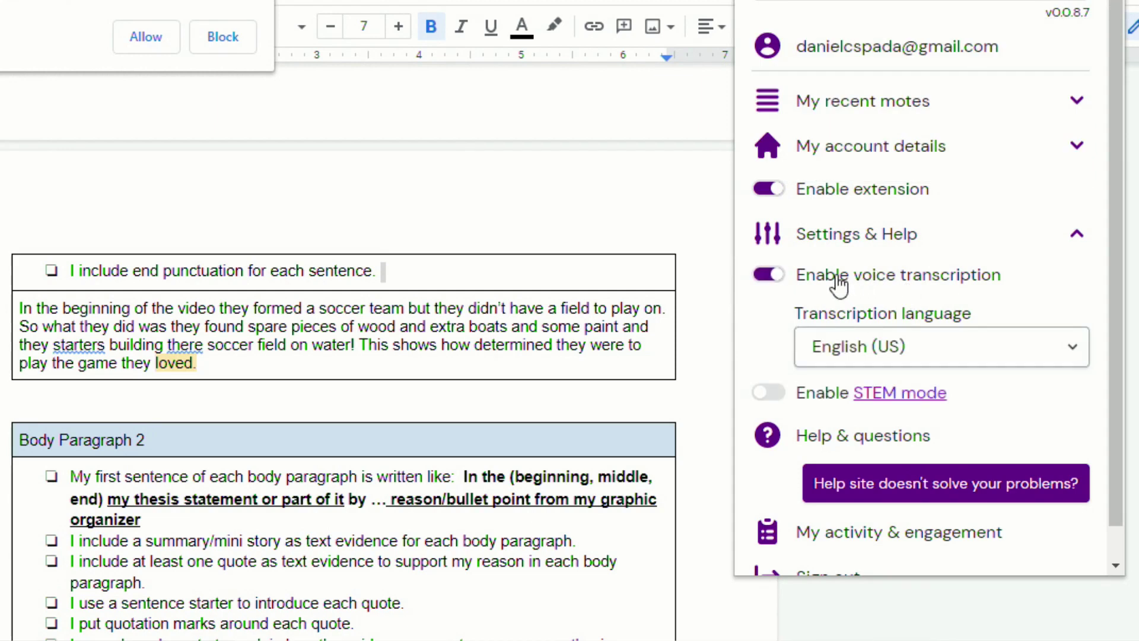
{"action": "left_click", "coordinate": [901, 350]}
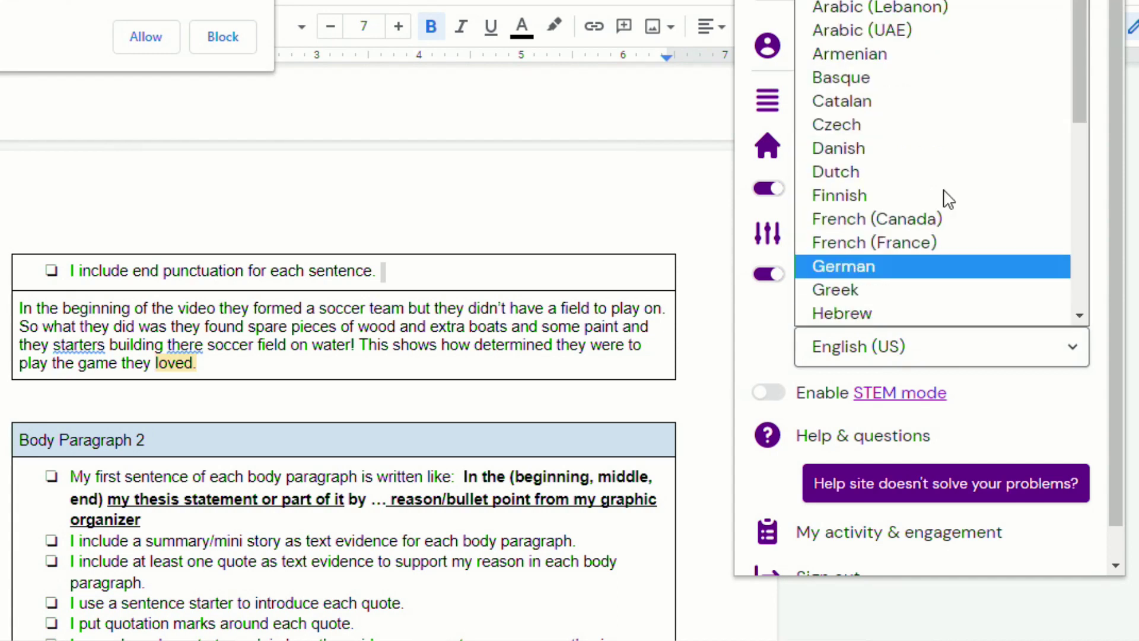
{"action": "scroll", "coordinate": [946, 178], "scroll_direction": "down", "scroll_amount": 5}
{"action": "scroll", "coordinate": [951, 155], "scroll_direction": "up", "scroll_amount": 5}
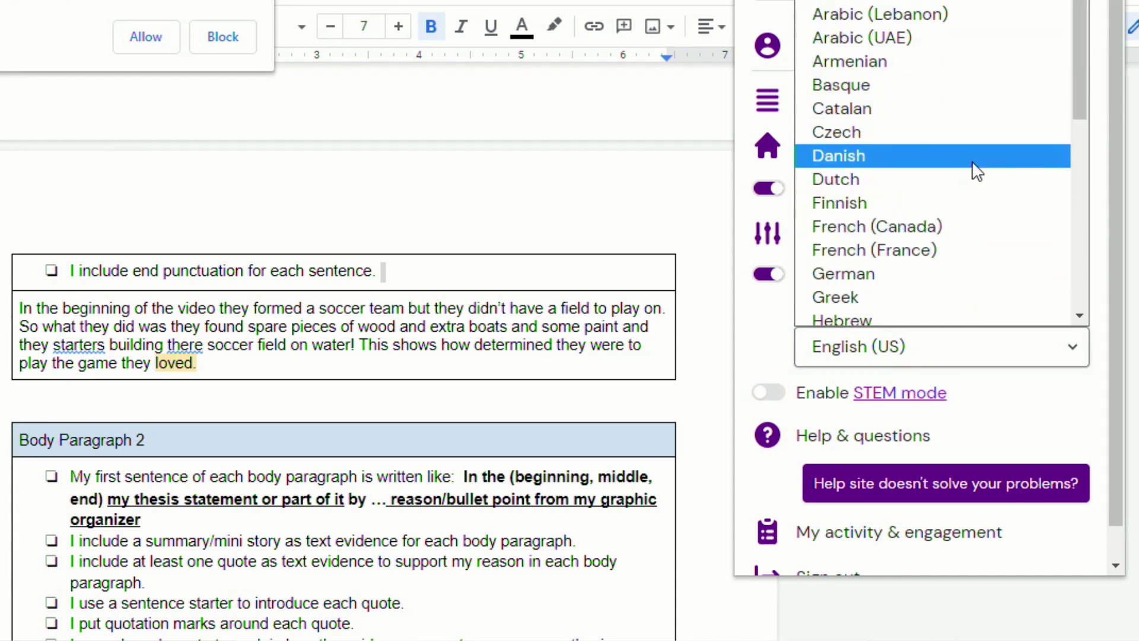
{"action": "key", "text": "Escape"}
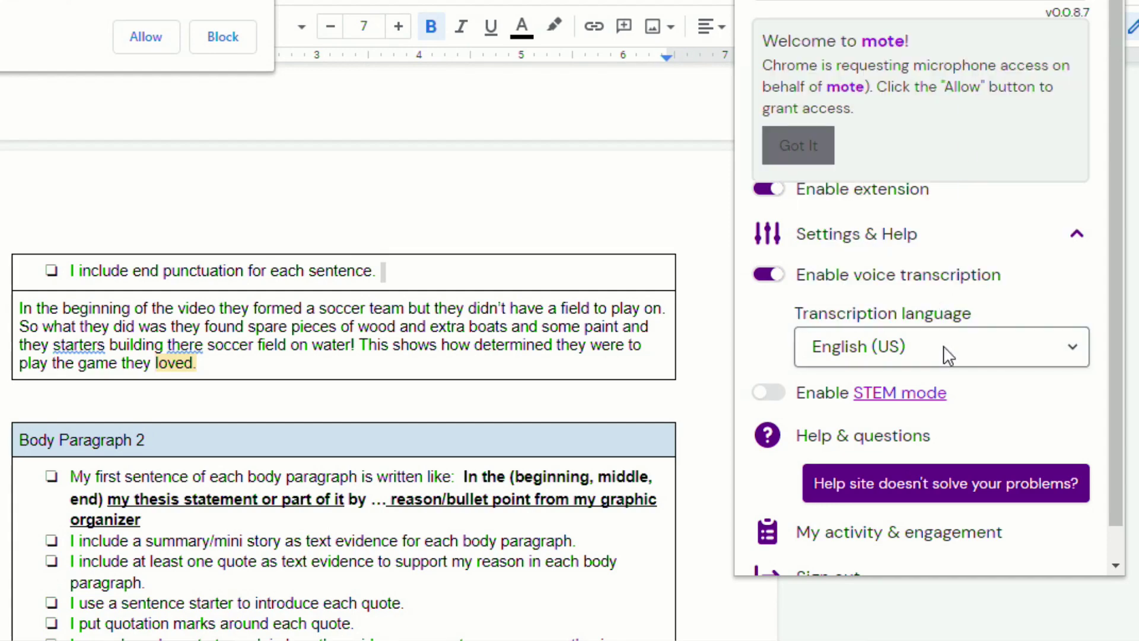
{"action": "scroll", "coordinate": [1006, 389], "scroll_direction": "down", "scroll_amount": 1}
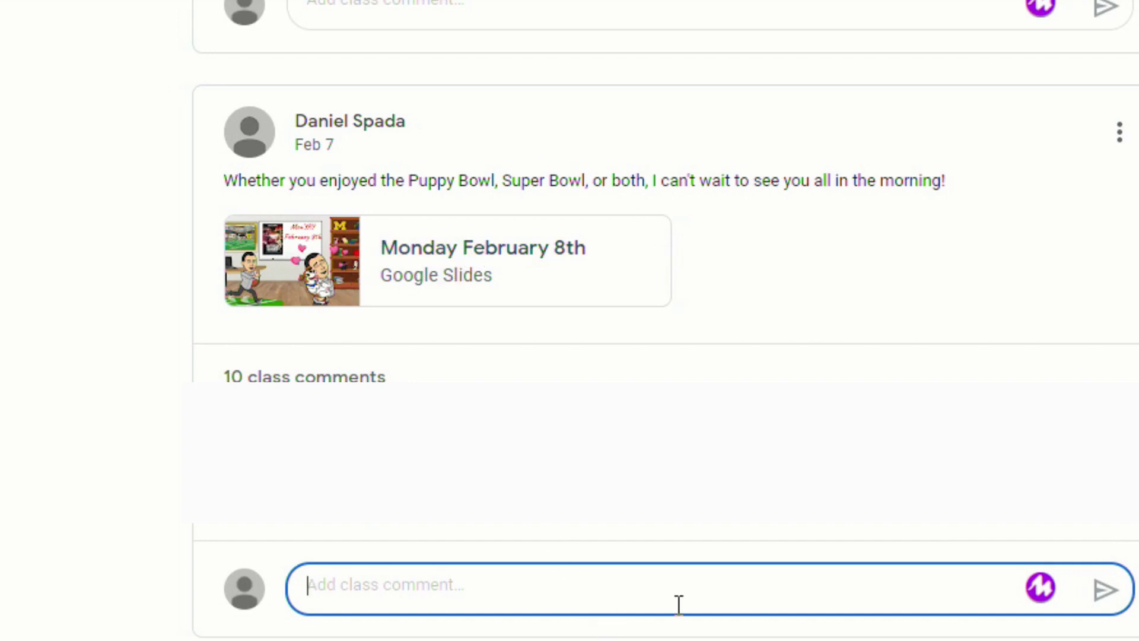
Record a voice note into the February 8th post's class comment box and open its transcript
{"action": "left_click", "coordinate": [1041, 599]}
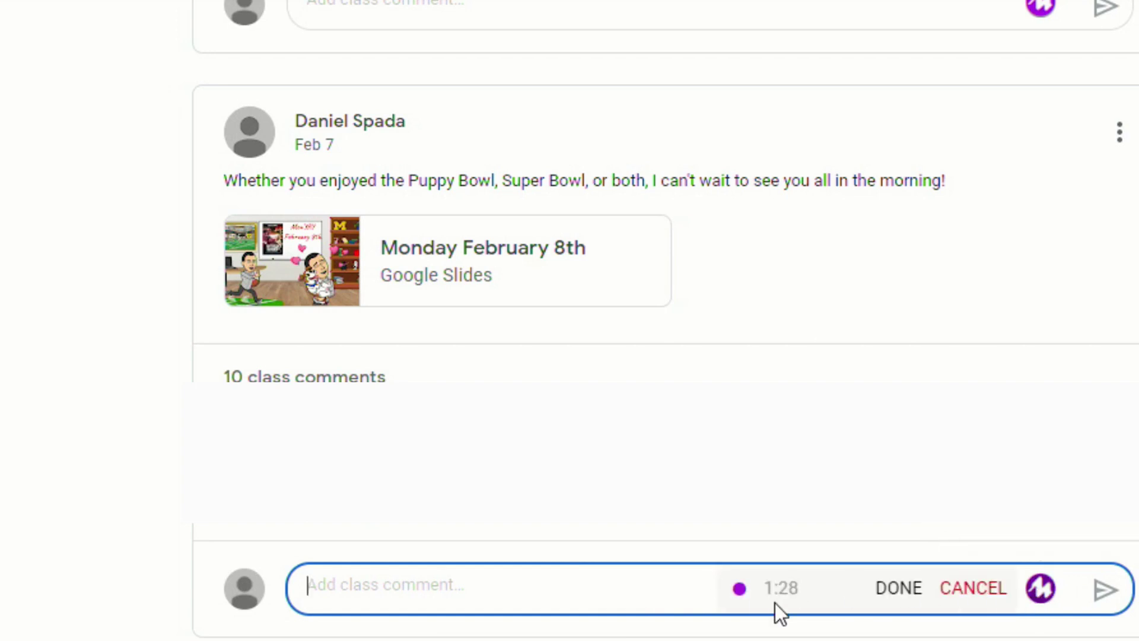
{"action": "left_click", "coordinate": [898, 589]}
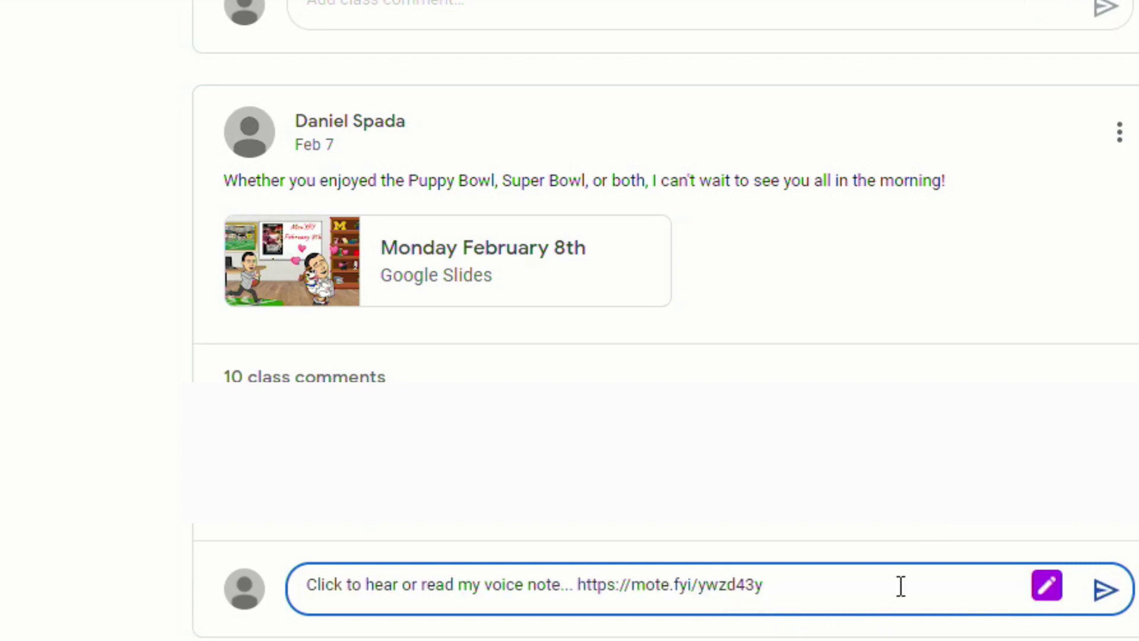
{"action": "left_click", "coordinate": [1047, 600]}
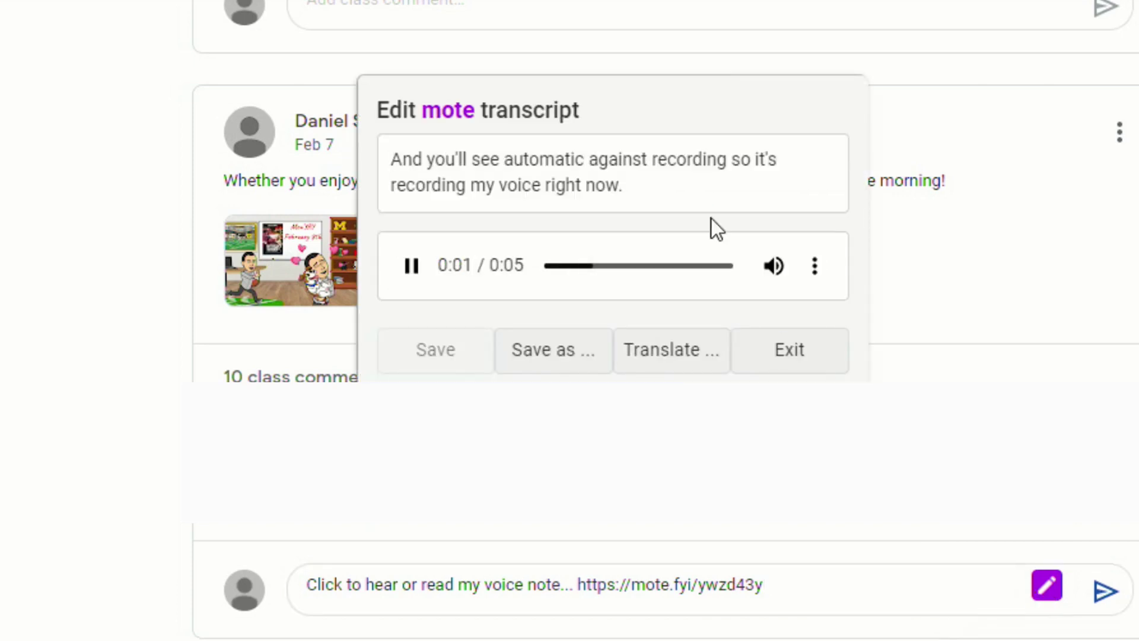
Pause playback, translate the transcript into Spanish, save it, and exit the editor
{"action": "left_click", "coordinate": [412, 265]}
{"action": "left_click", "coordinate": [681, 354]}
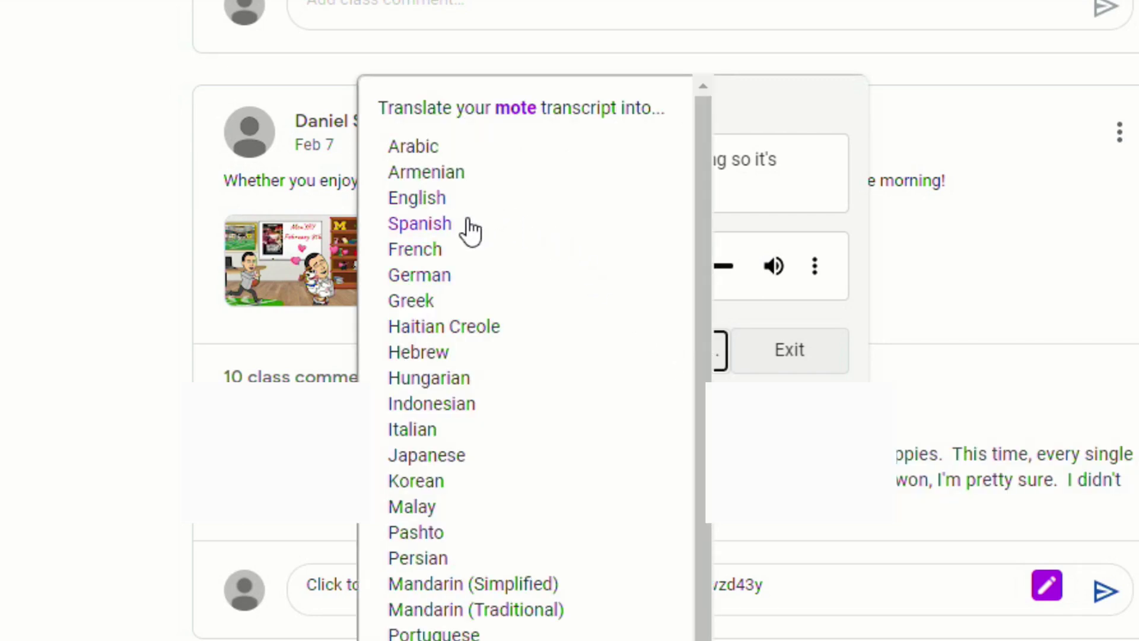
{"action": "left_click", "coordinate": [466, 224]}
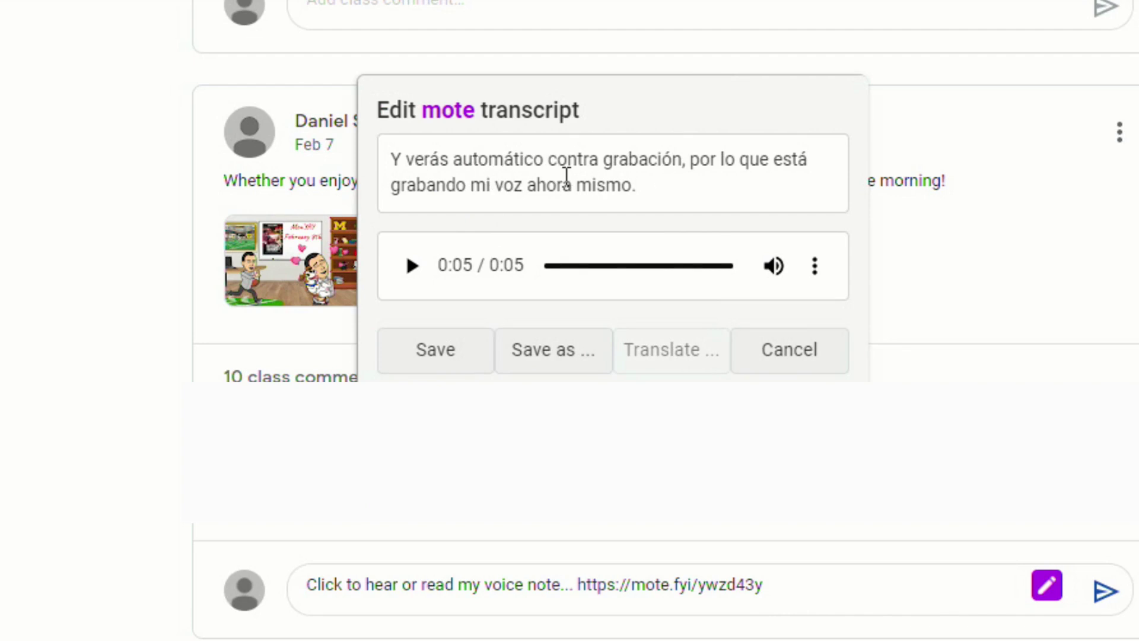
{"action": "left_click", "coordinate": [462, 351]}
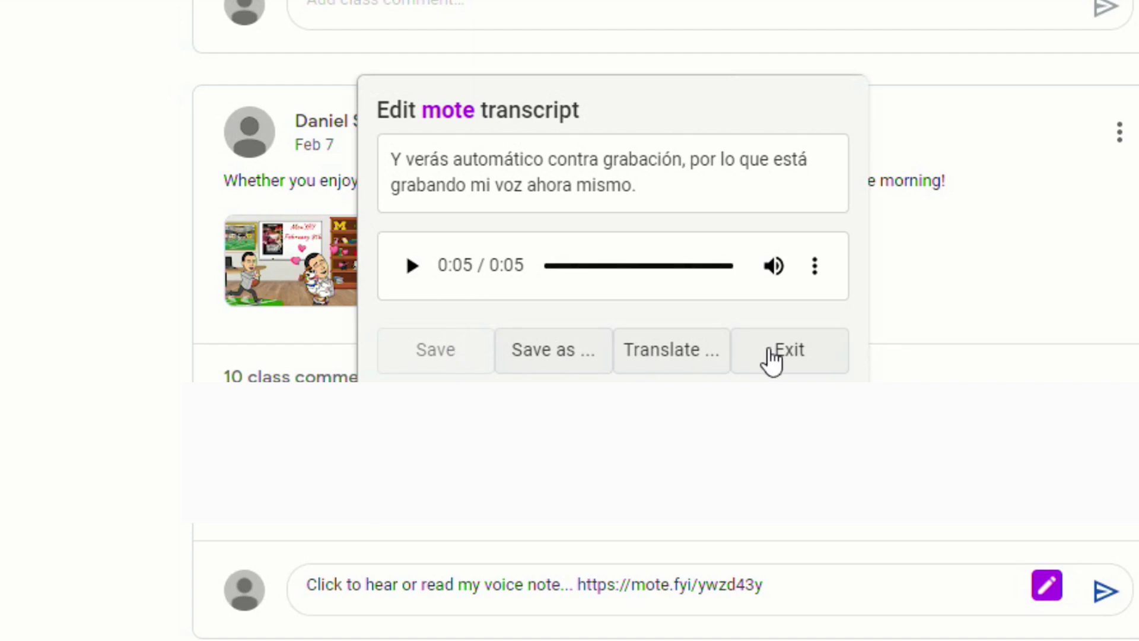
{"action": "left_click", "coordinate": [771, 356]}
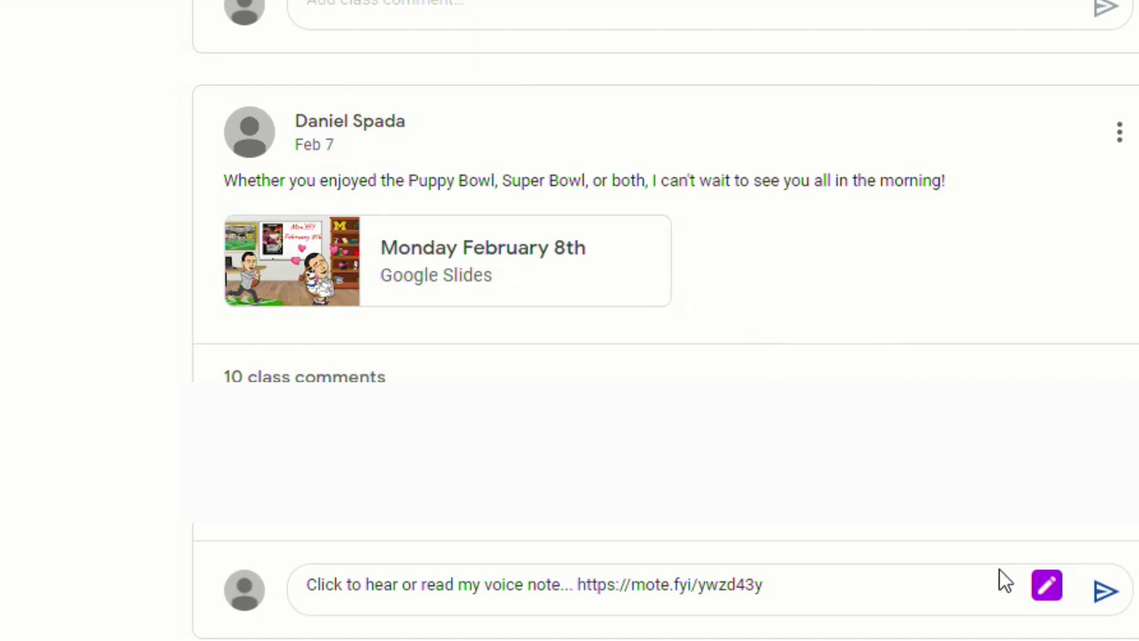
Post the Spanish voice-note class comment, play it back, and start a private student voice note
{"action": "left_click", "coordinate": [1107, 593]}
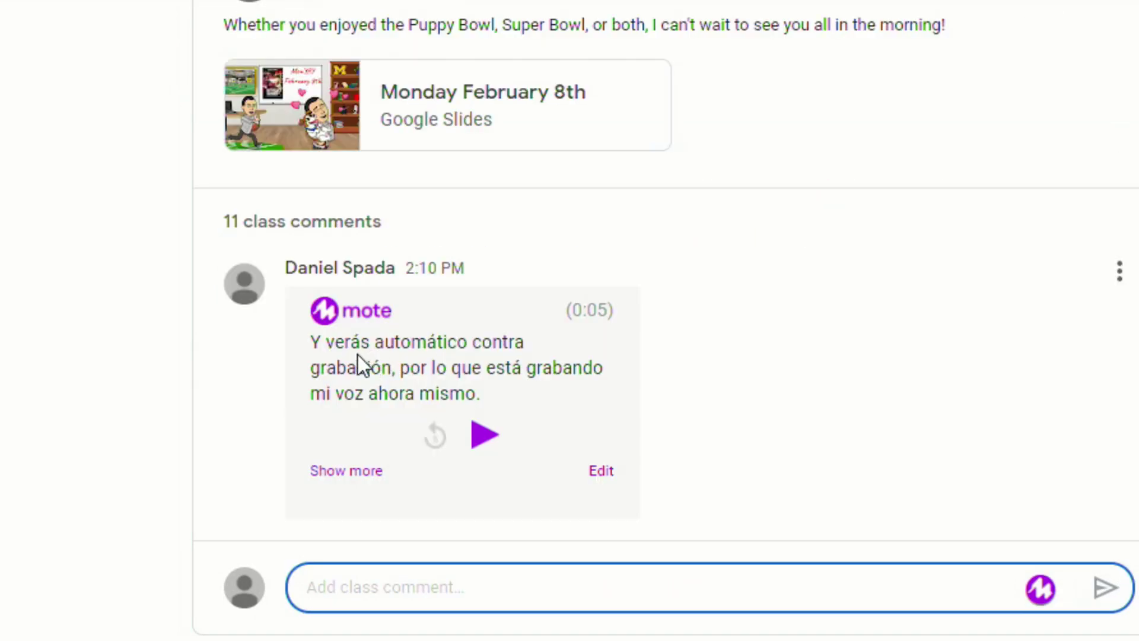
{"action": "left_click", "coordinate": [481, 438]}
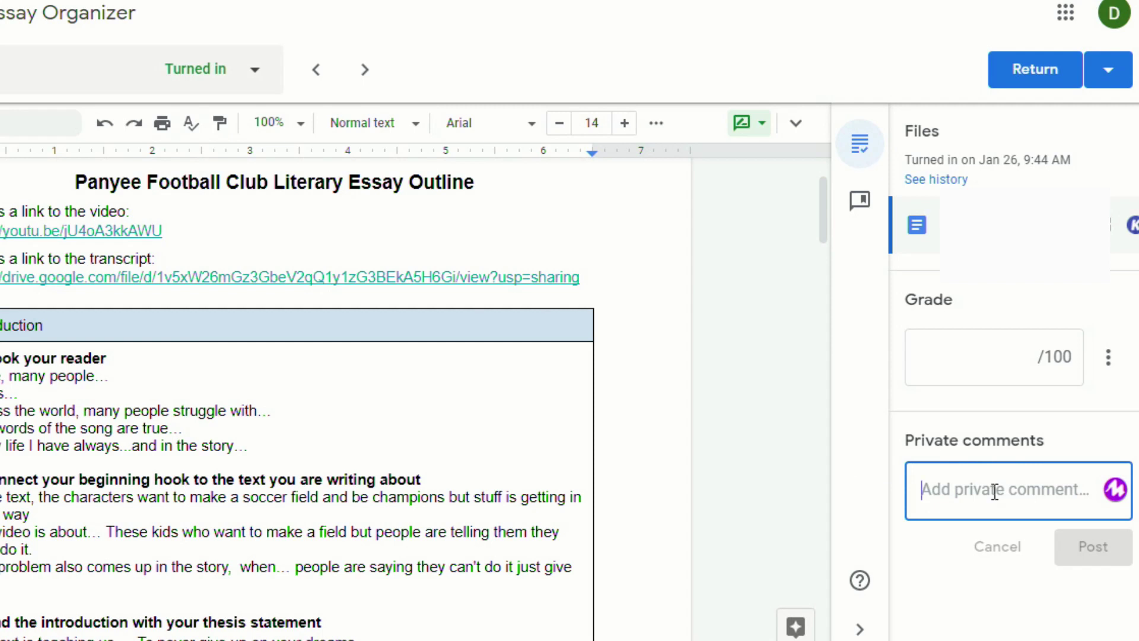
{"action": "left_click", "coordinate": [1116, 489]}
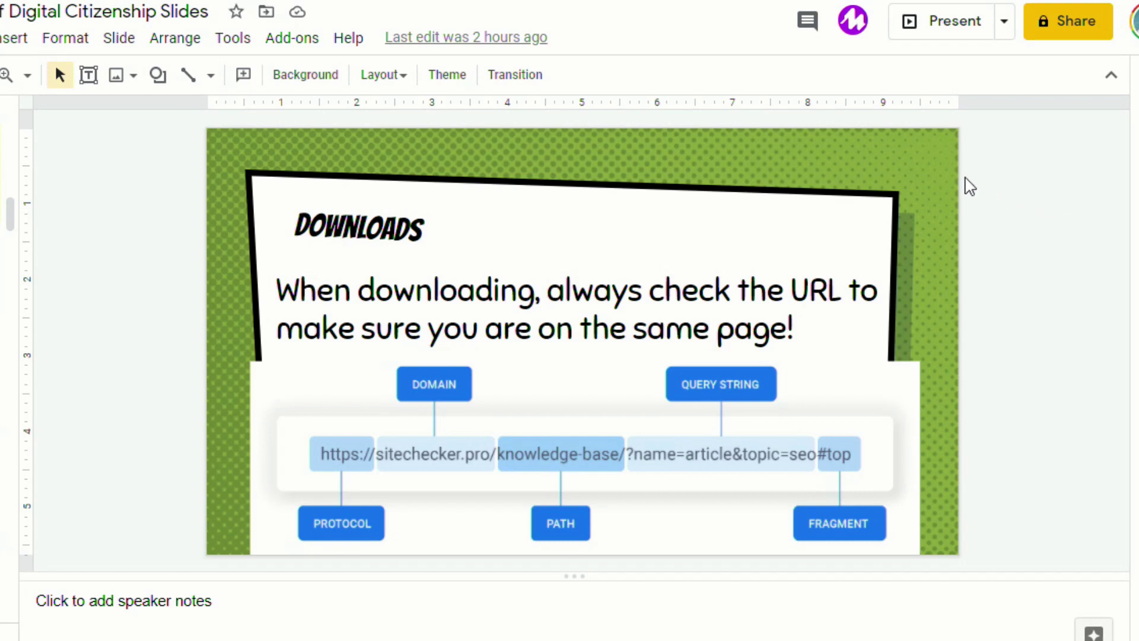
Record a 4-second voice note in a new Downloads-slide comment, review its transcript, and post it
{"action": "left_click", "coordinate": [245, 77]}
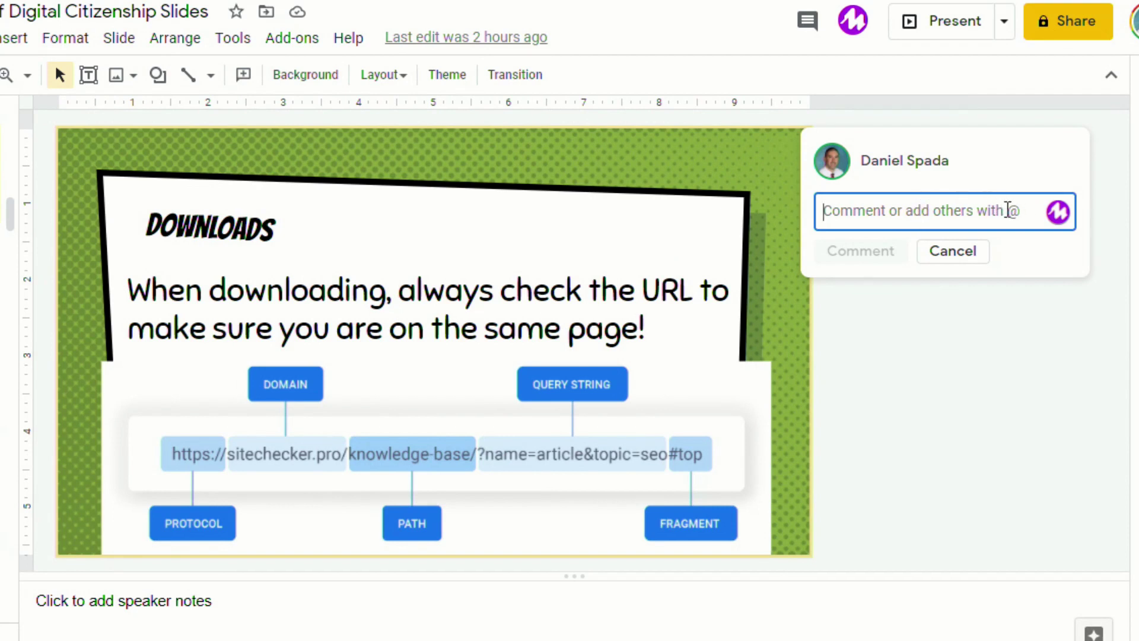
{"action": "left_click", "coordinate": [1057, 213]}
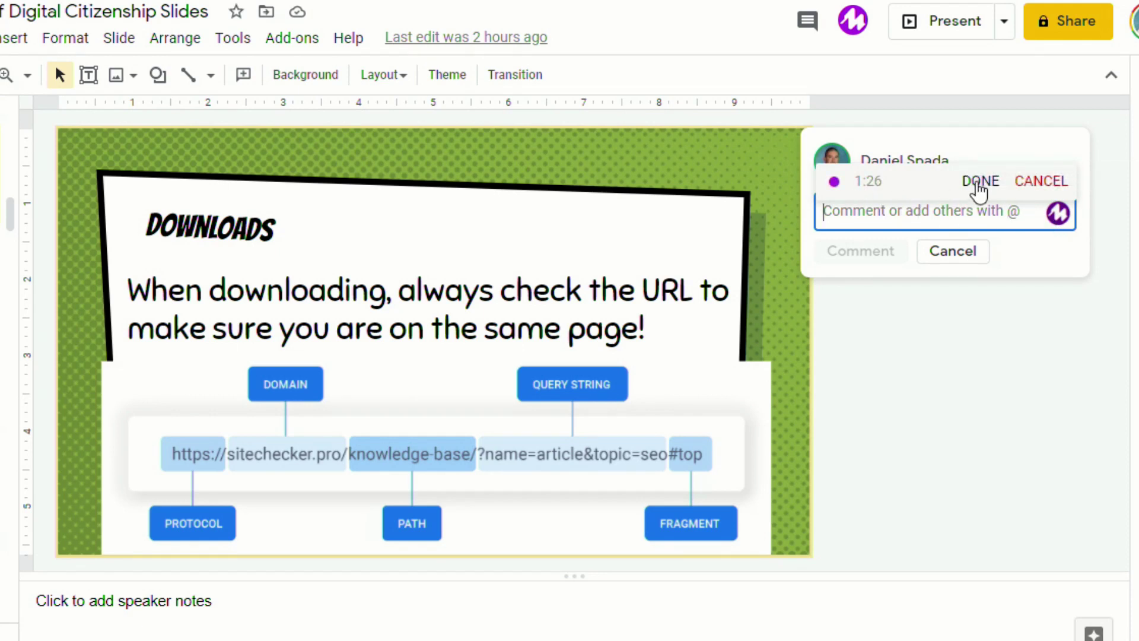
{"action": "left_click", "coordinate": [979, 181]}
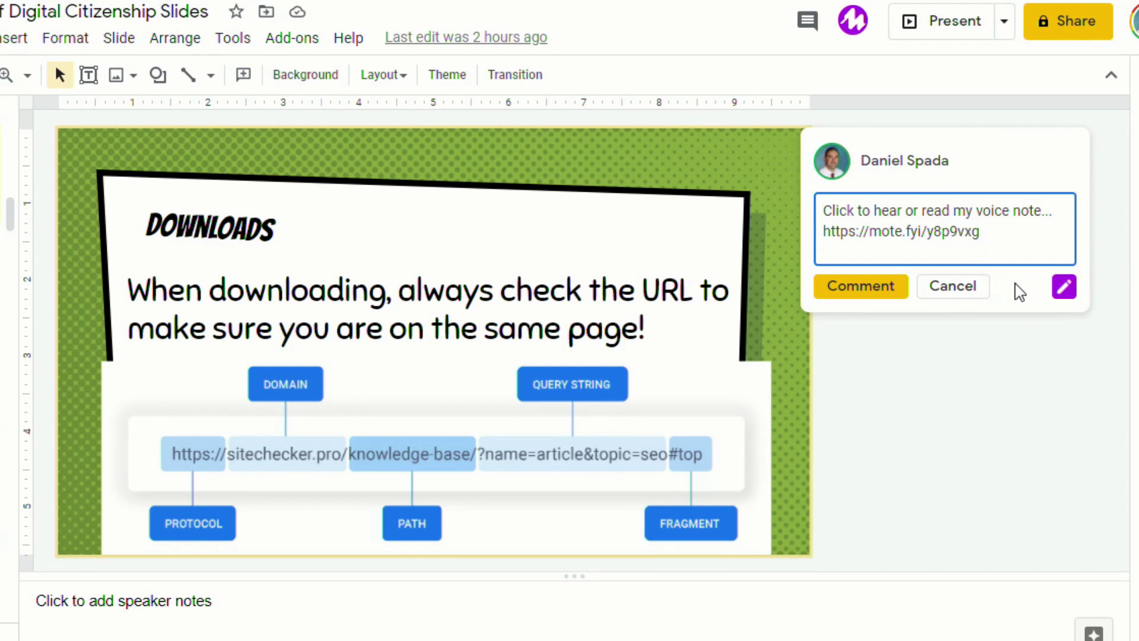
{"action": "left_click", "coordinate": [1063, 289]}
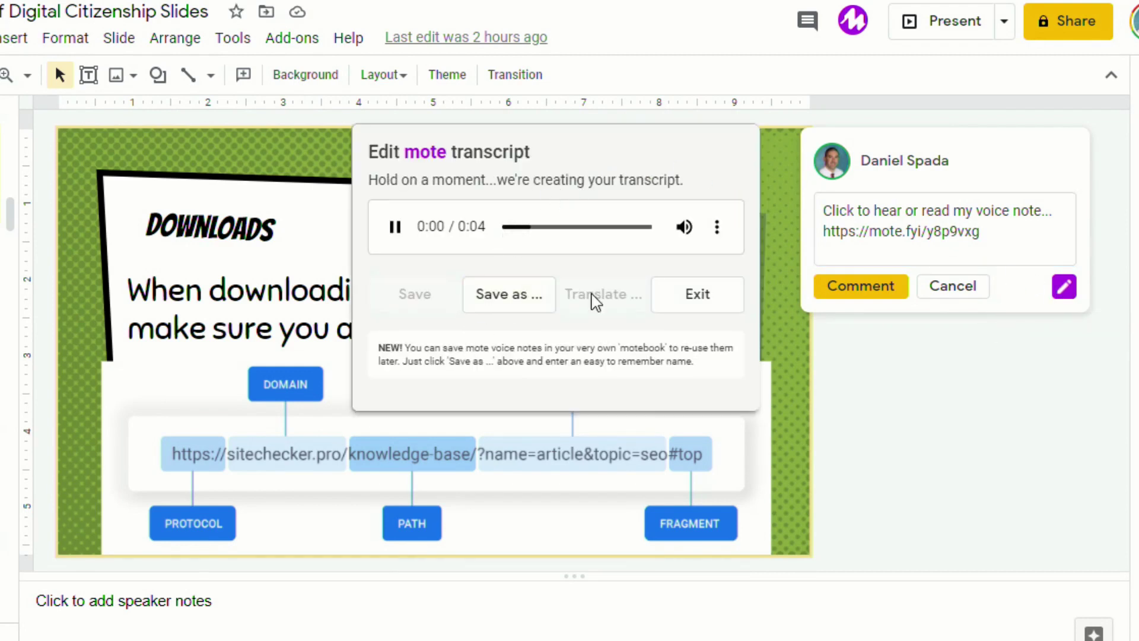
{"action": "left_click", "coordinate": [394, 256]}
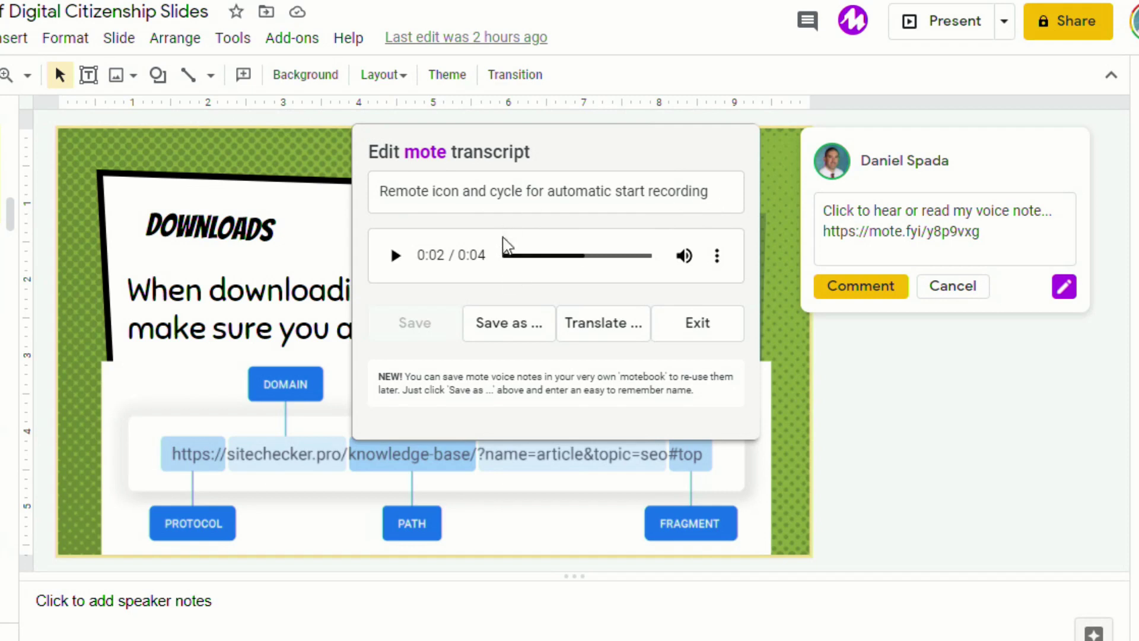
{"action": "left_click", "coordinate": [730, 331]}
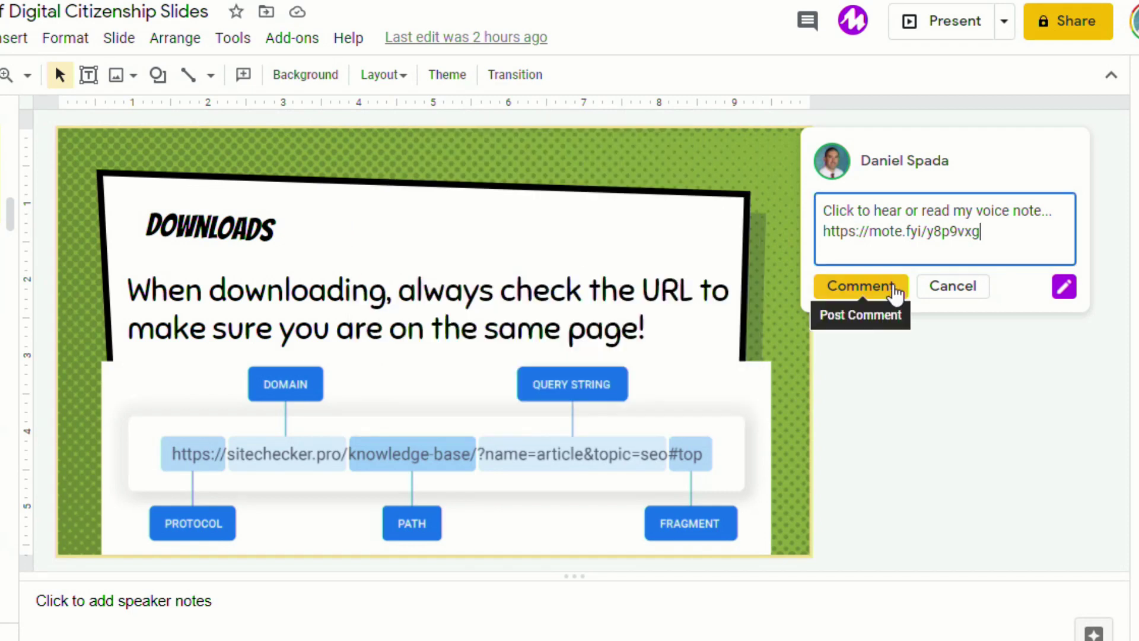
{"action": "left_click", "coordinate": [860, 286]}
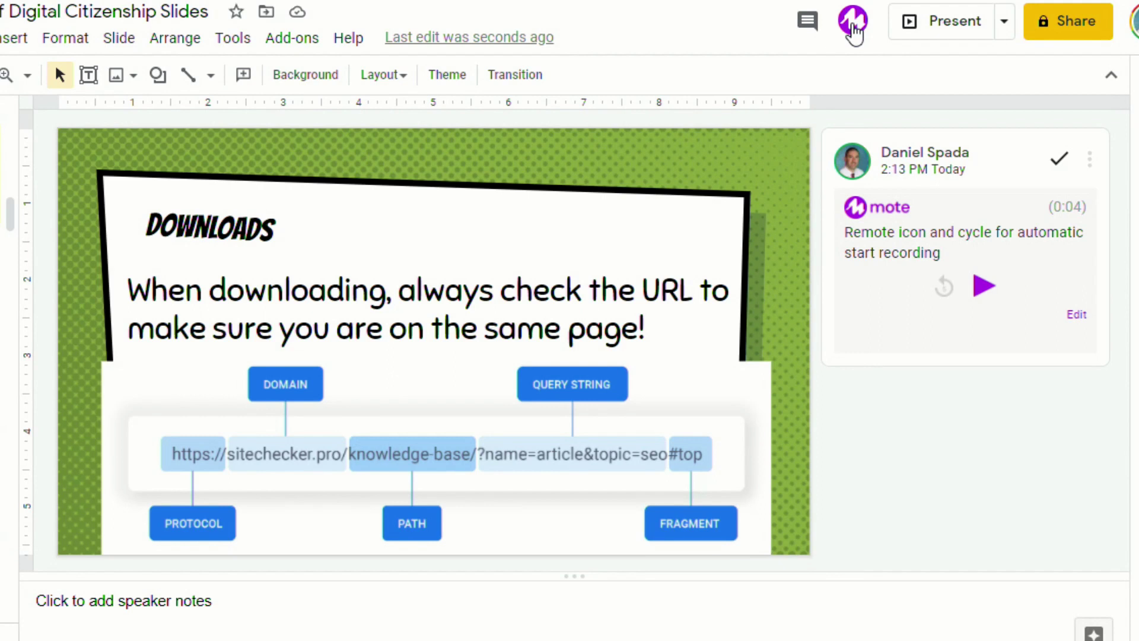
Record a 10-second mote audio clip, preview it, and insert it on the Downloads slide
{"action": "left_click", "coordinate": [853, 27]}
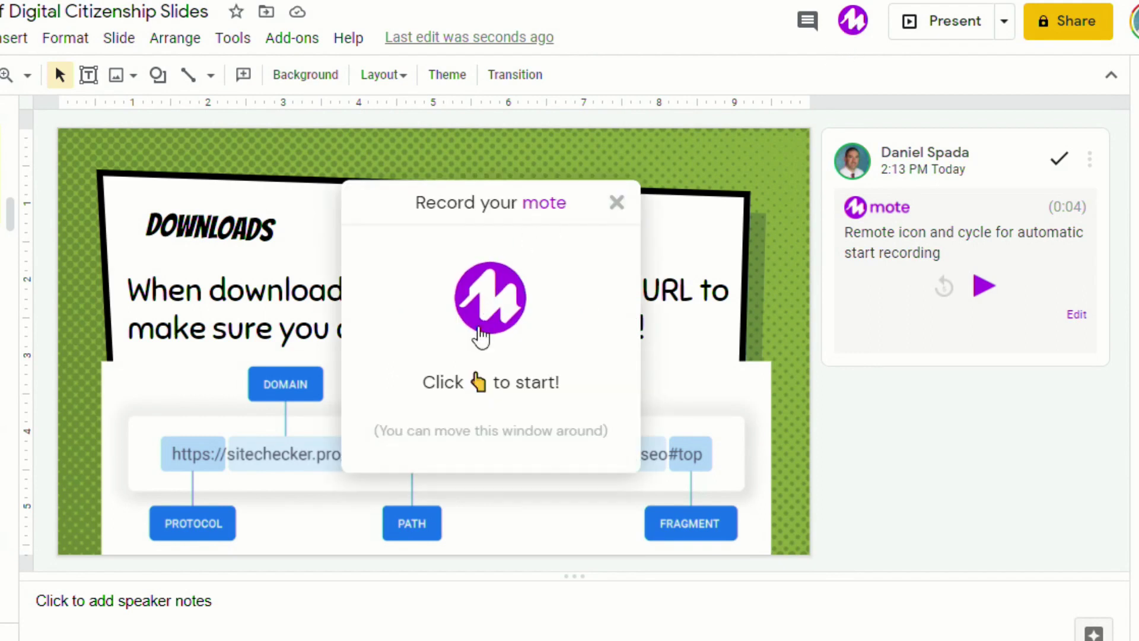
{"action": "left_click", "coordinate": [482, 329]}
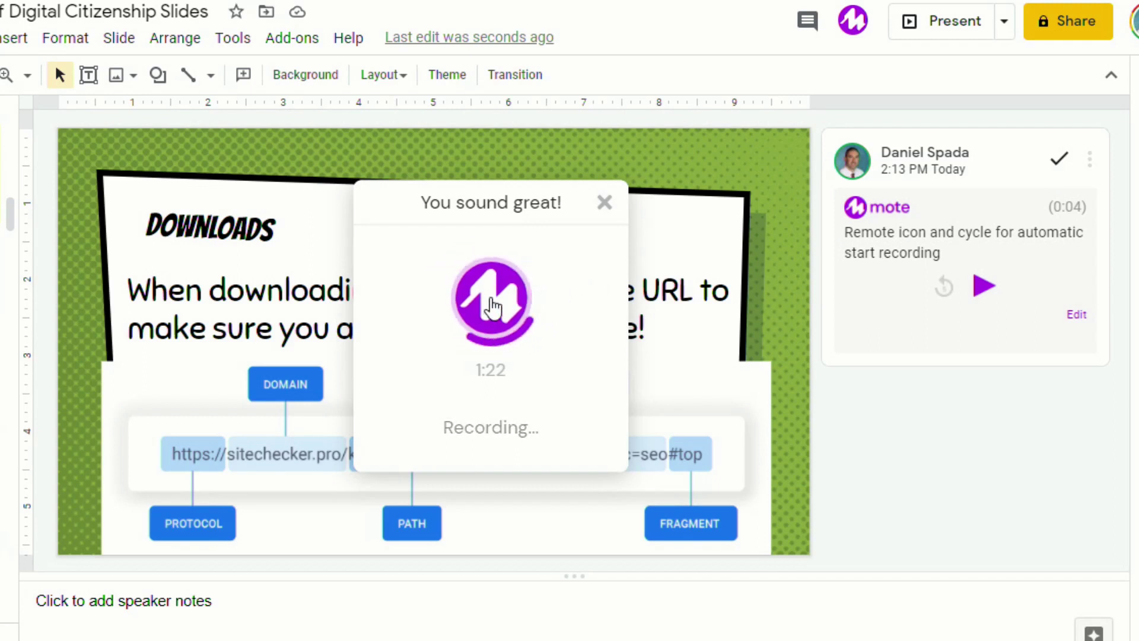
{"action": "left_click", "coordinate": [493, 306]}
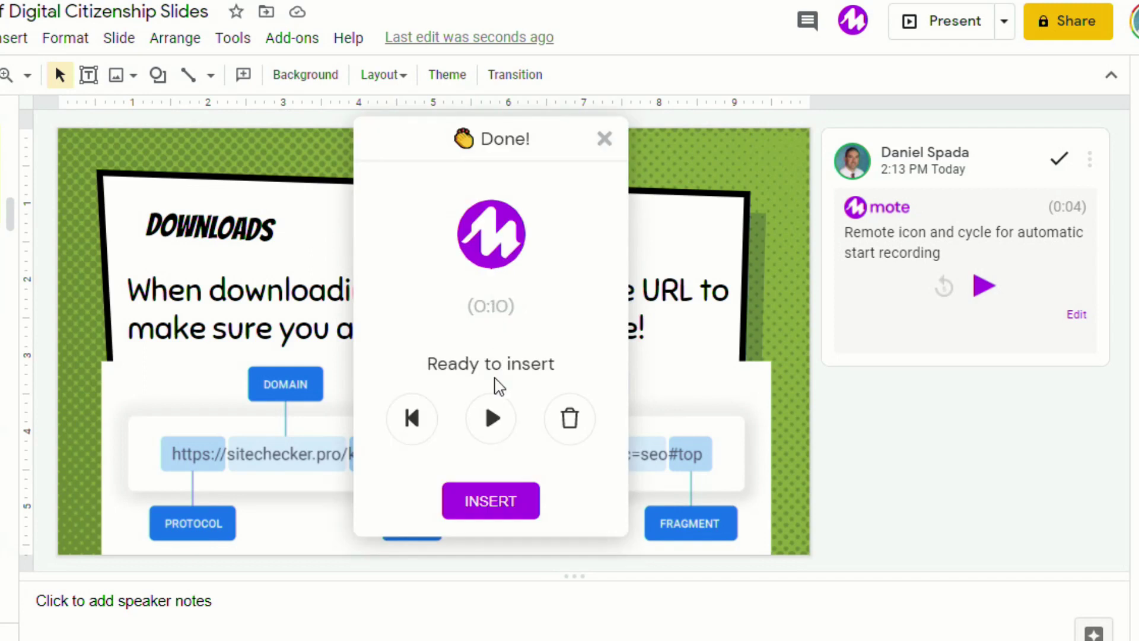
{"action": "left_click", "coordinate": [493, 419]}
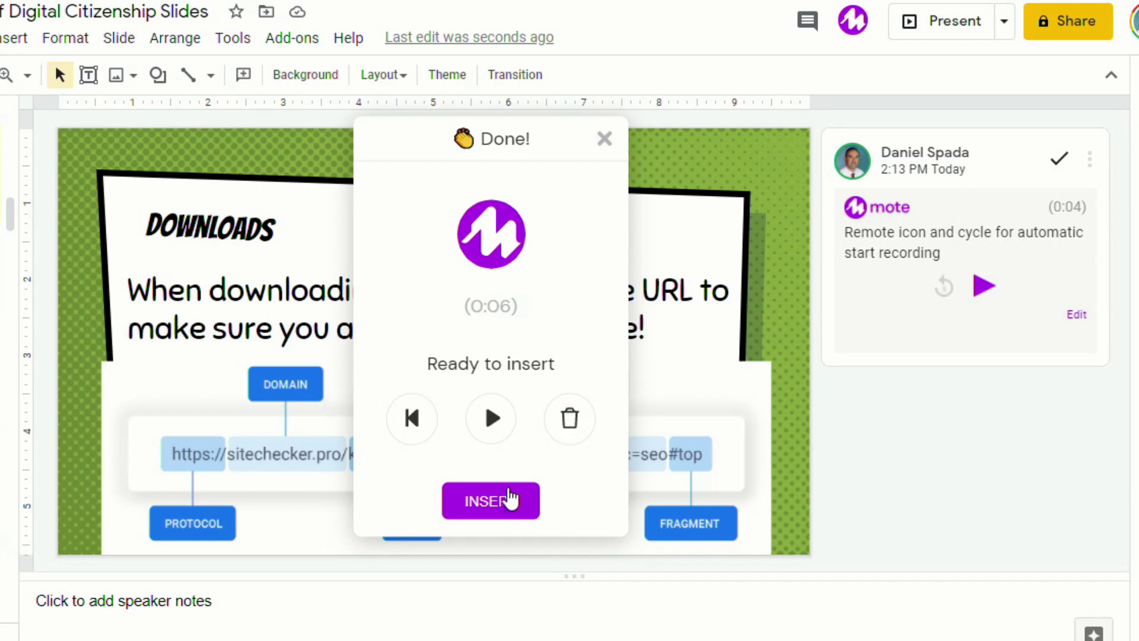
{"action": "left_click", "coordinate": [508, 500]}
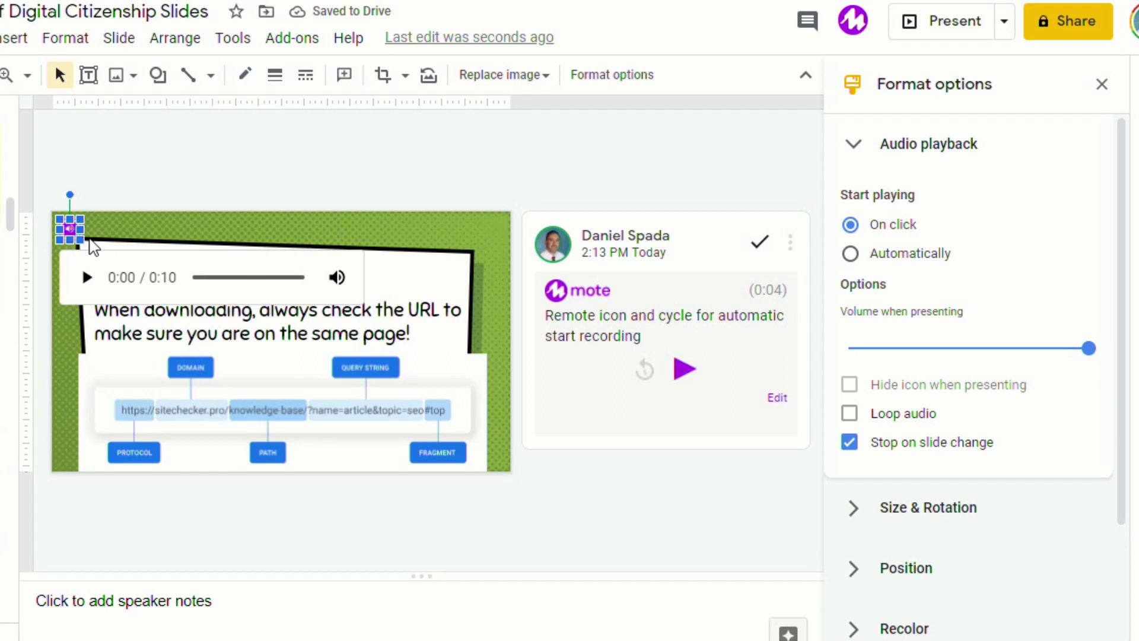
Resize the inserted audio clip's icon on the slide using its corner handle
{"action": "left_click_drag", "start_coordinate": [89, 246], "coordinate": [116, 260]}
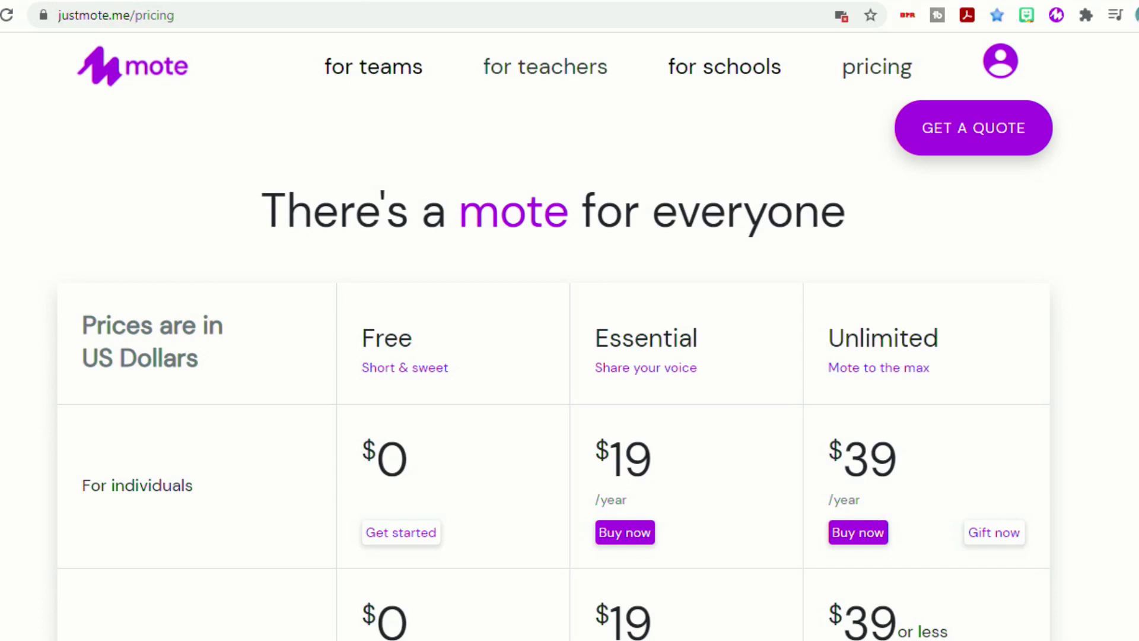
{"action": "scroll", "coordinate": [569, 336], "scroll_direction": "down", "scroll_amount": 15}
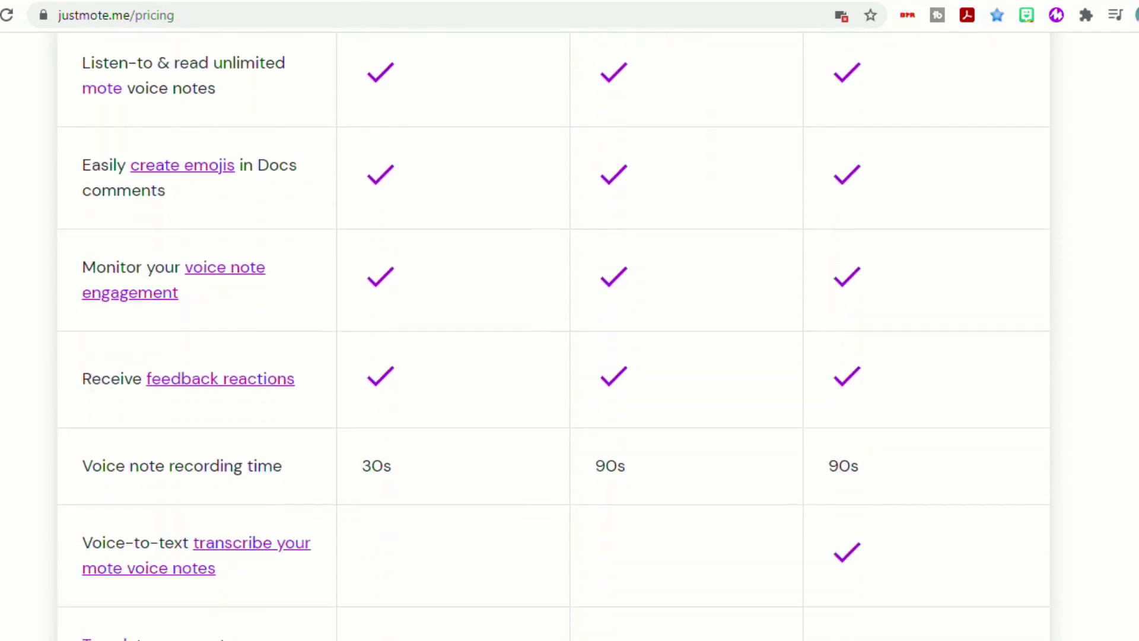
{"action": "scroll", "coordinate": [569, 336], "scroll_direction": "down", "scroll_amount": 6}
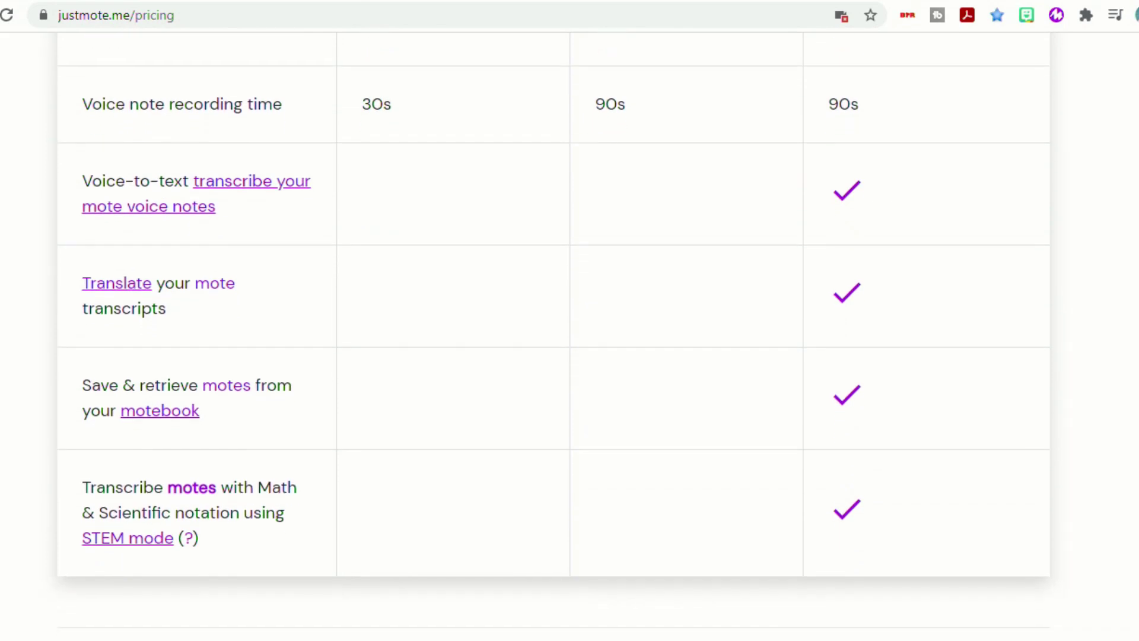
{"action": "scroll", "coordinate": [569, 337], "scroll_direction": "up", "scroll_amount": 5}
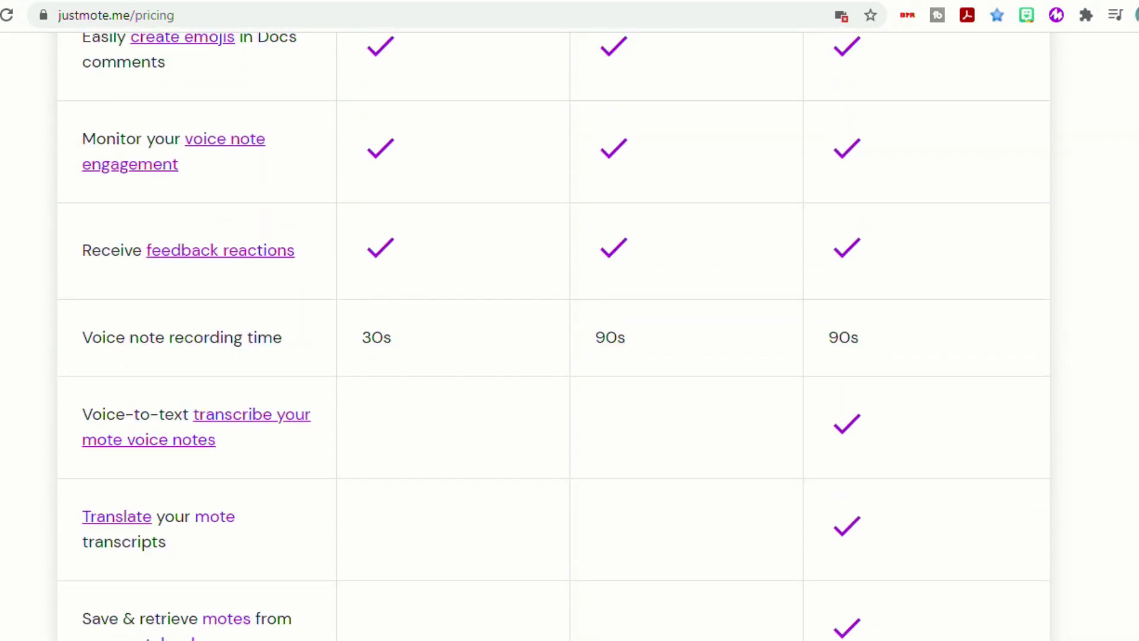
{"action": "scroll", "coordinate": [570, 336], "scroll_direction": "down", "scroll_amount": 4}
{"action": "scroll", "coordinate": [569, 337], "scroll_direction": "up", "scroll_amount": 6}
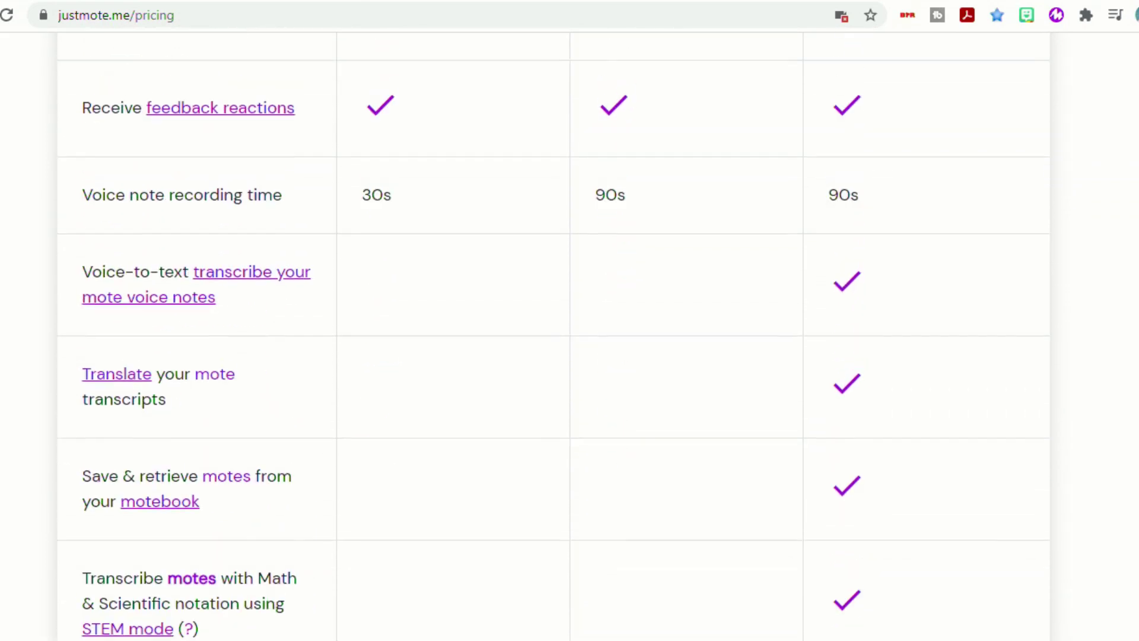
{"action": "scroll", "coordinate": [570, 336], "scroll_direction": "up", "scroll_amount": 1}
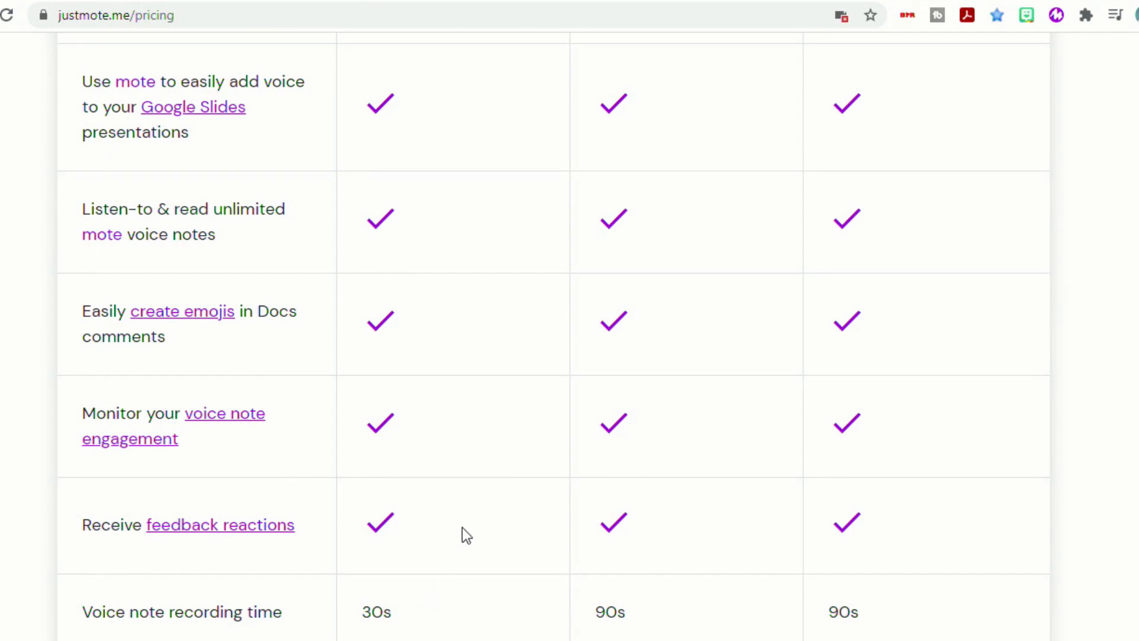
{"action": "scroll", "coordinate": [554, 328], "scroll_direction": "up", "scroll_amount": 3}
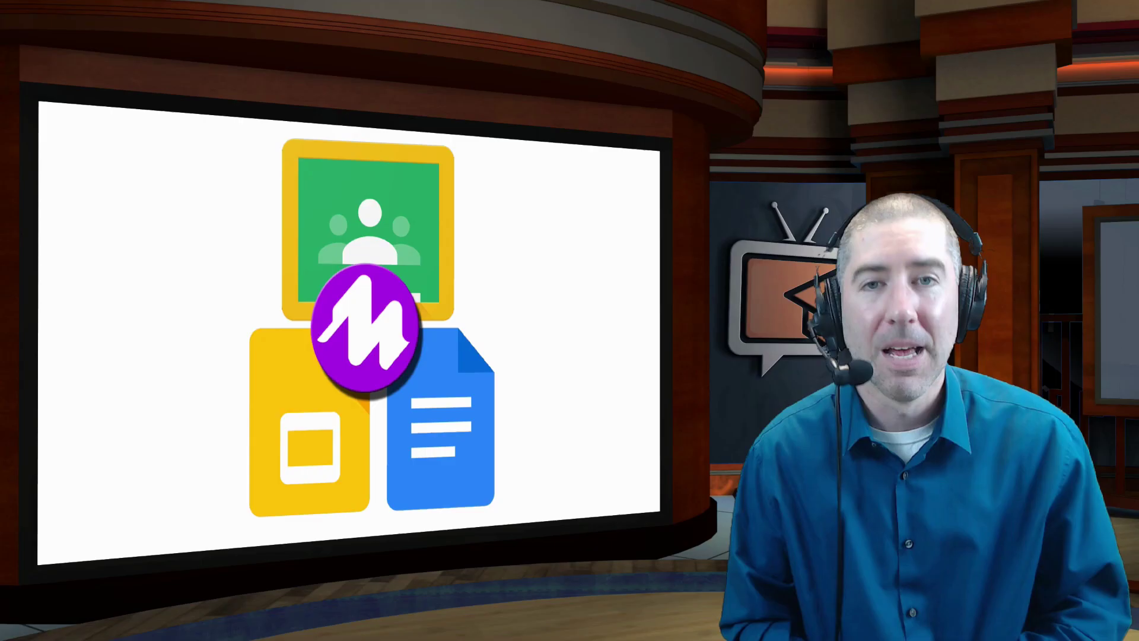